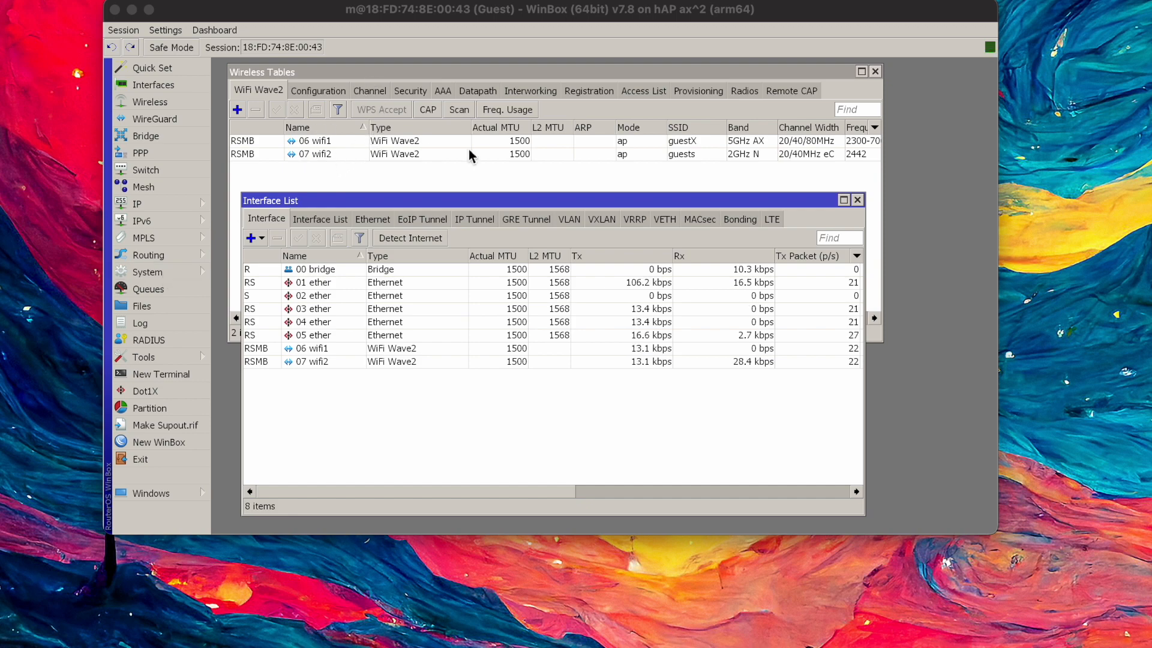
- Compare the band, SSID and channel settings of the 06 wifi1 and 07 wifi2 interfaces in the wireless tables
click(744, 142)
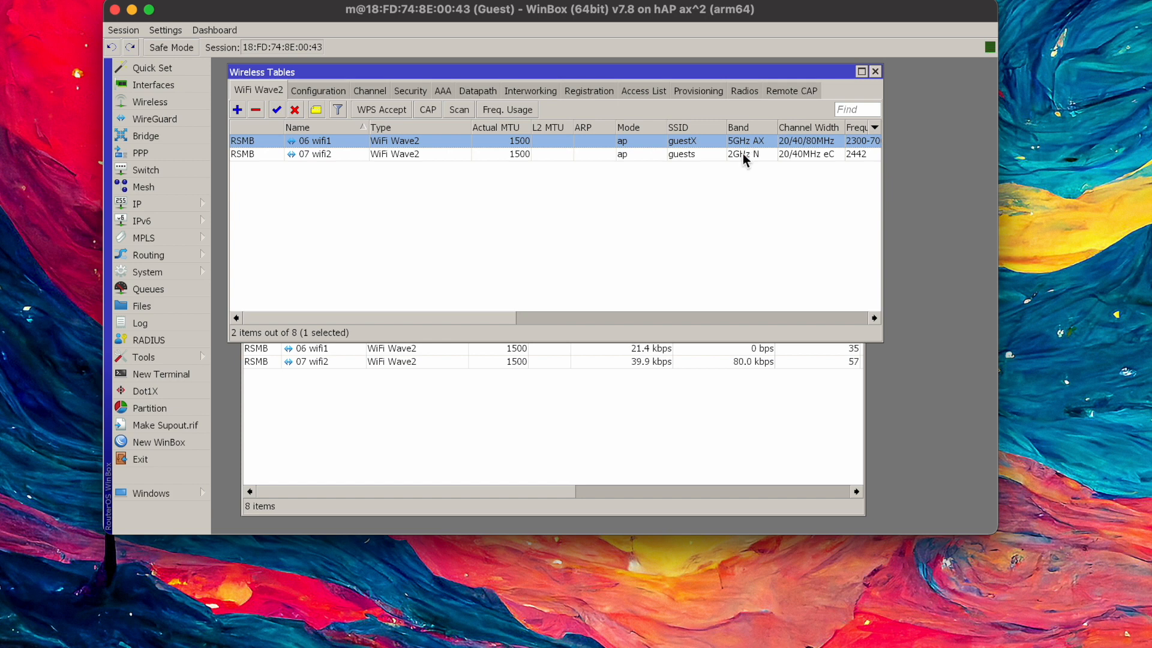
click(743, 155)
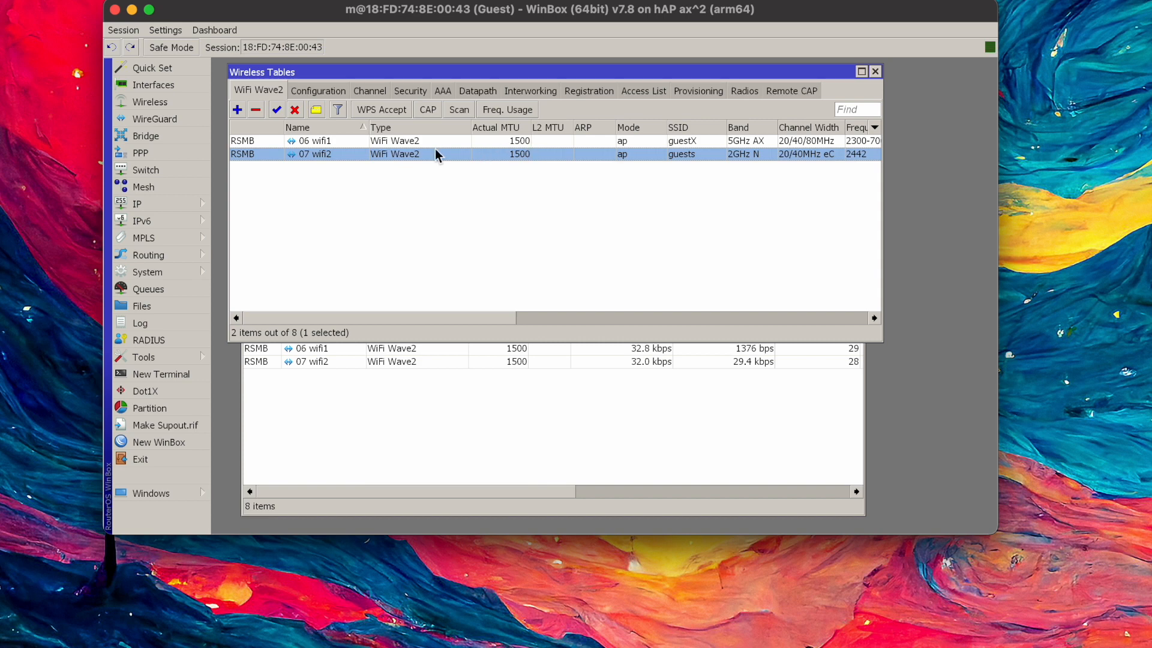
click(398, 142)
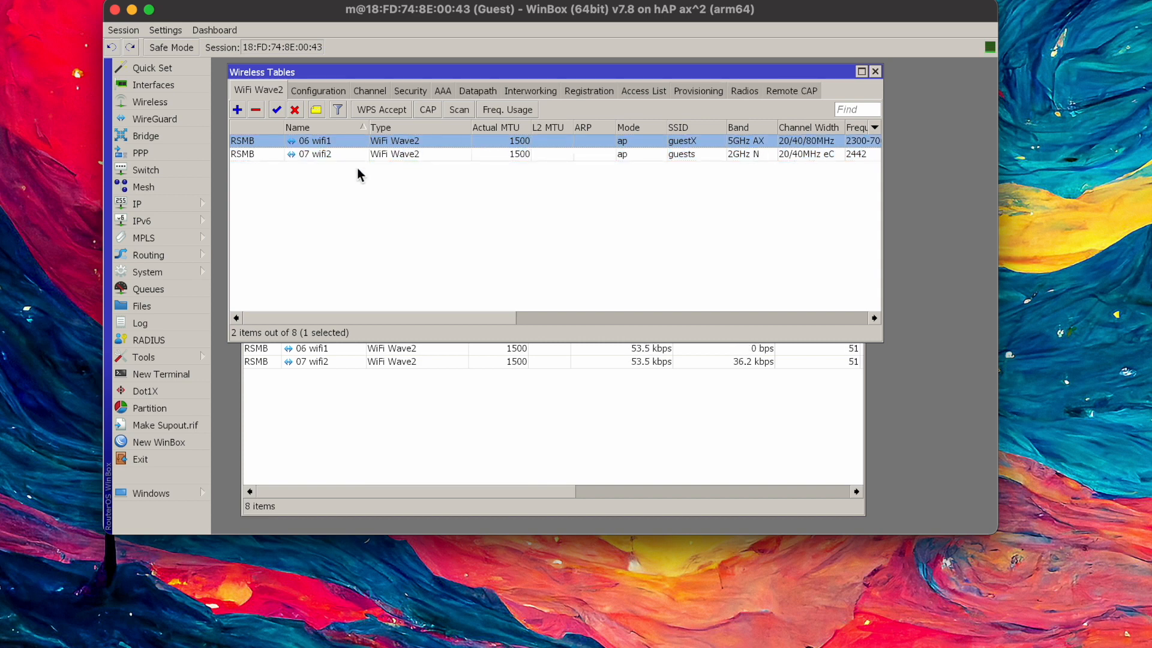
click(316, 156)
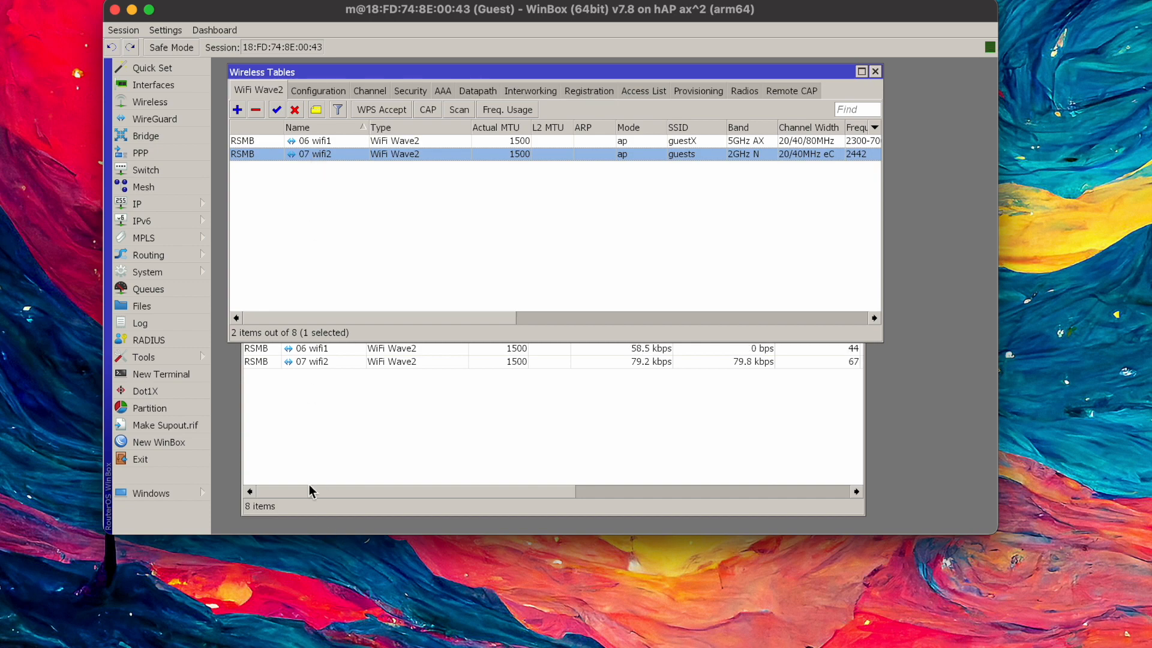
- Review the Ethernet ports and the 00 bridge entry in the interface list, and close the list
click(285, 409)
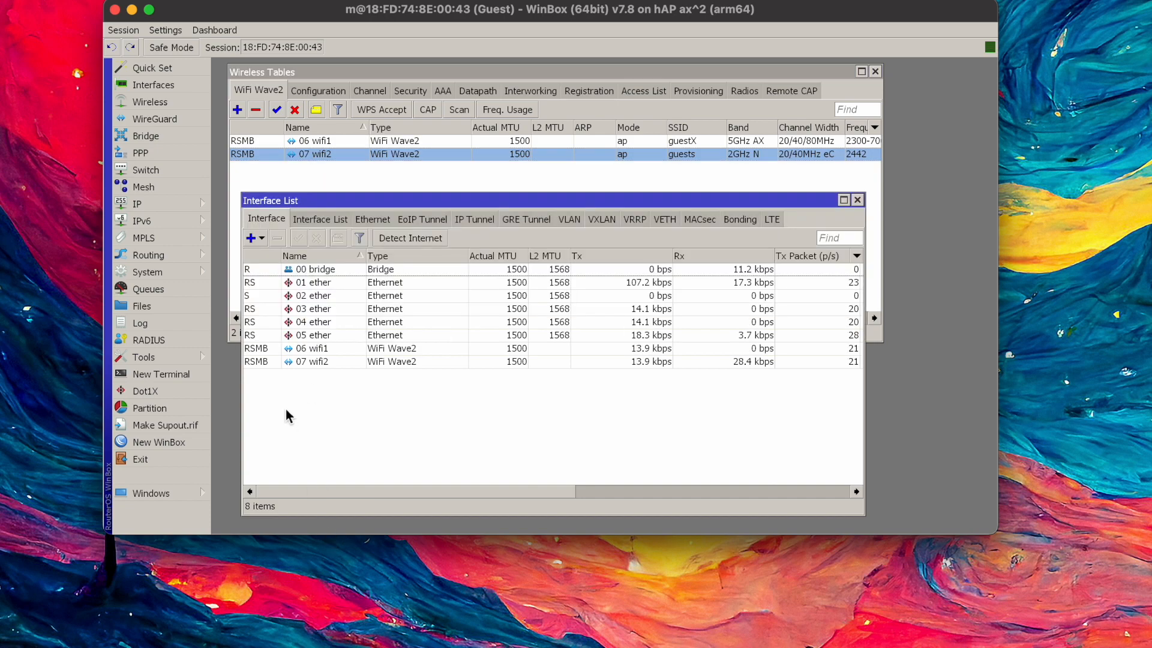
click(316, 282)
click(315, 294)
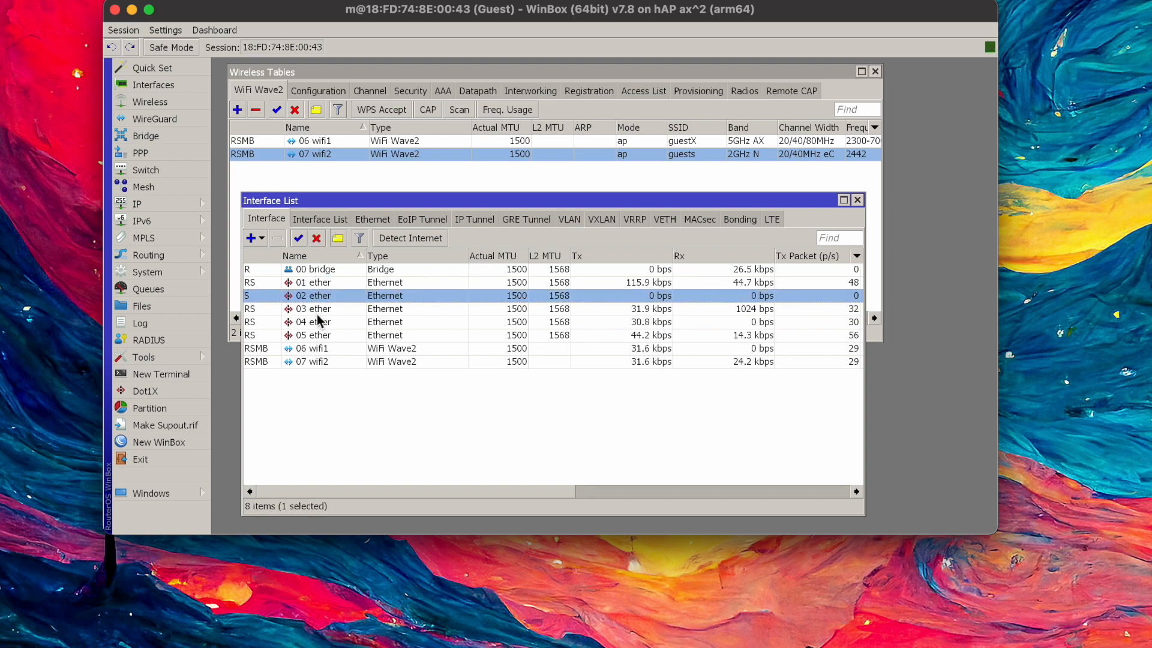
click(315, 309)
click(309, 270)
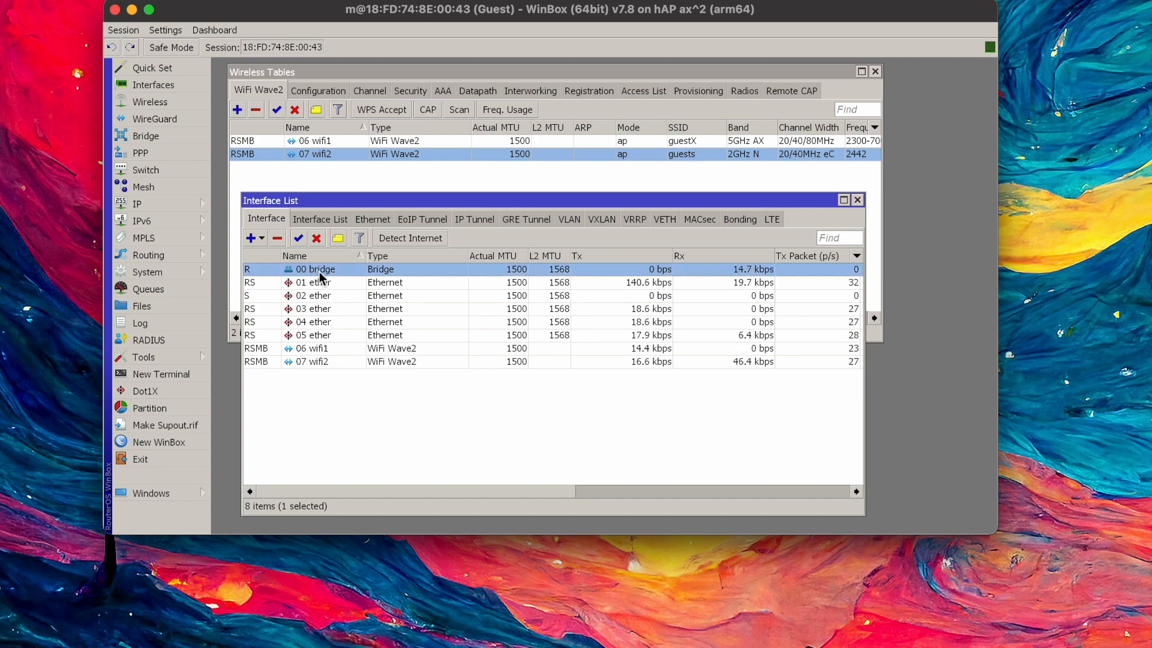
click(858, 200)
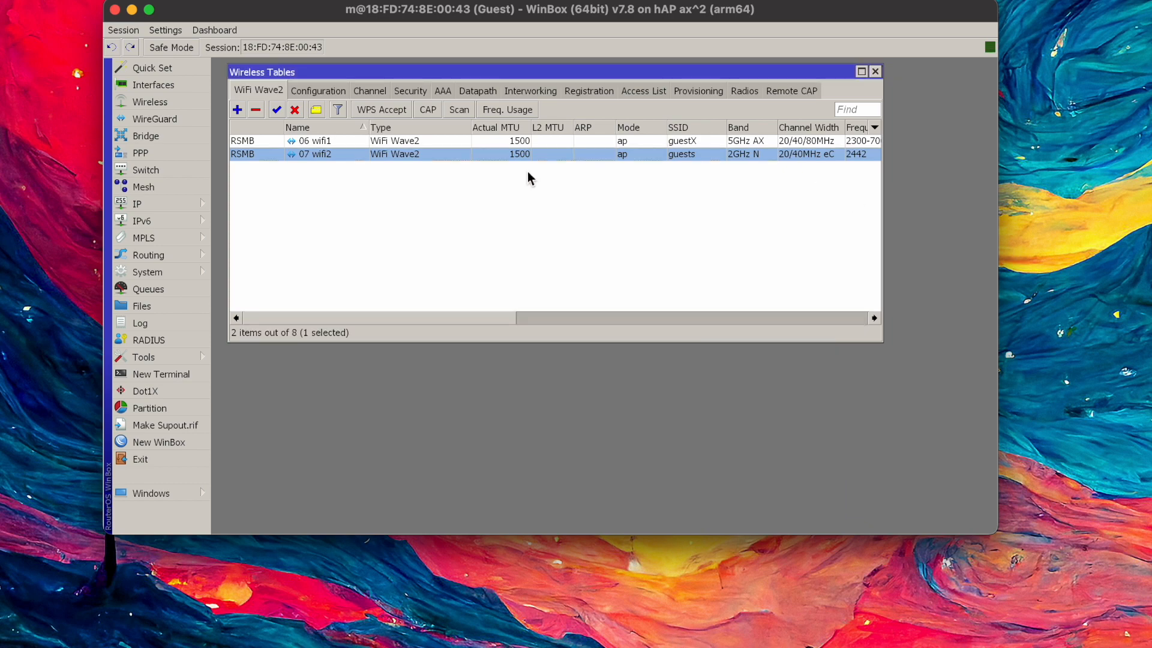
- Open the 07 wifi2 interface and examine the available operating modes in its general settings
double_click(325, 155)
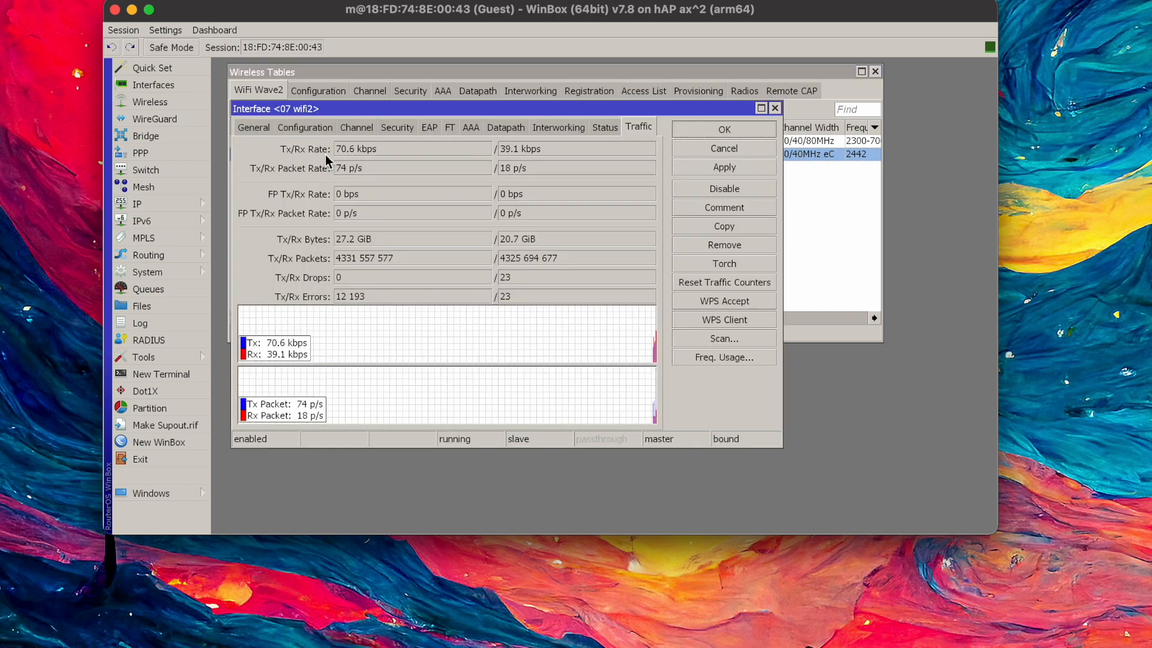
click(257, 131)
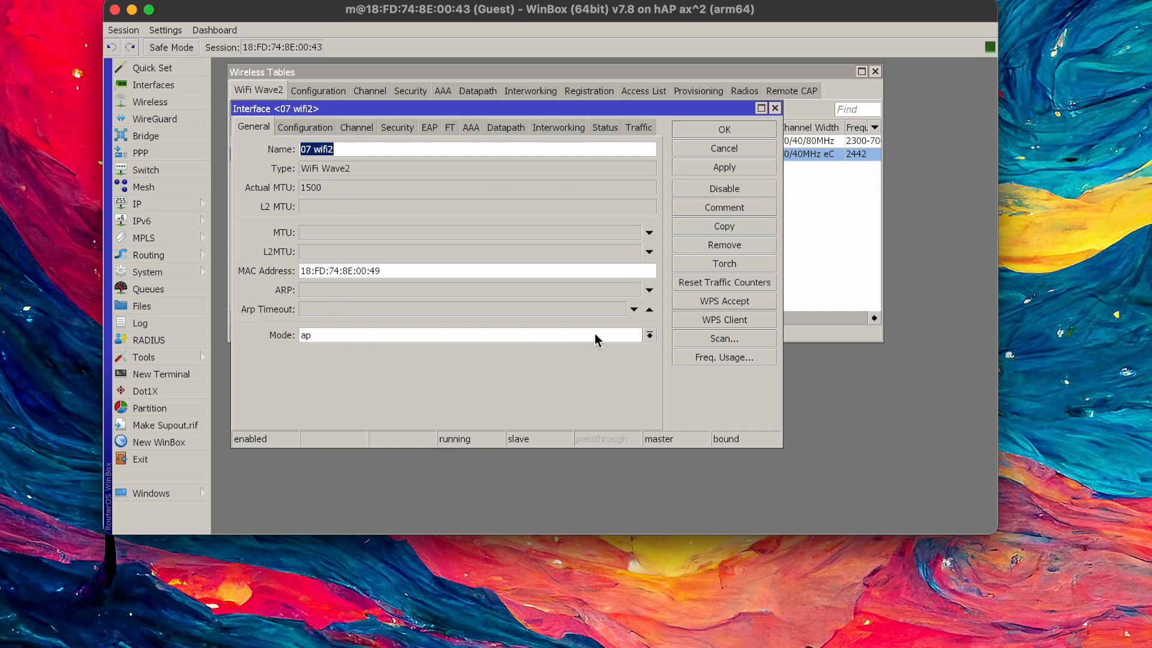
click(649, 338)
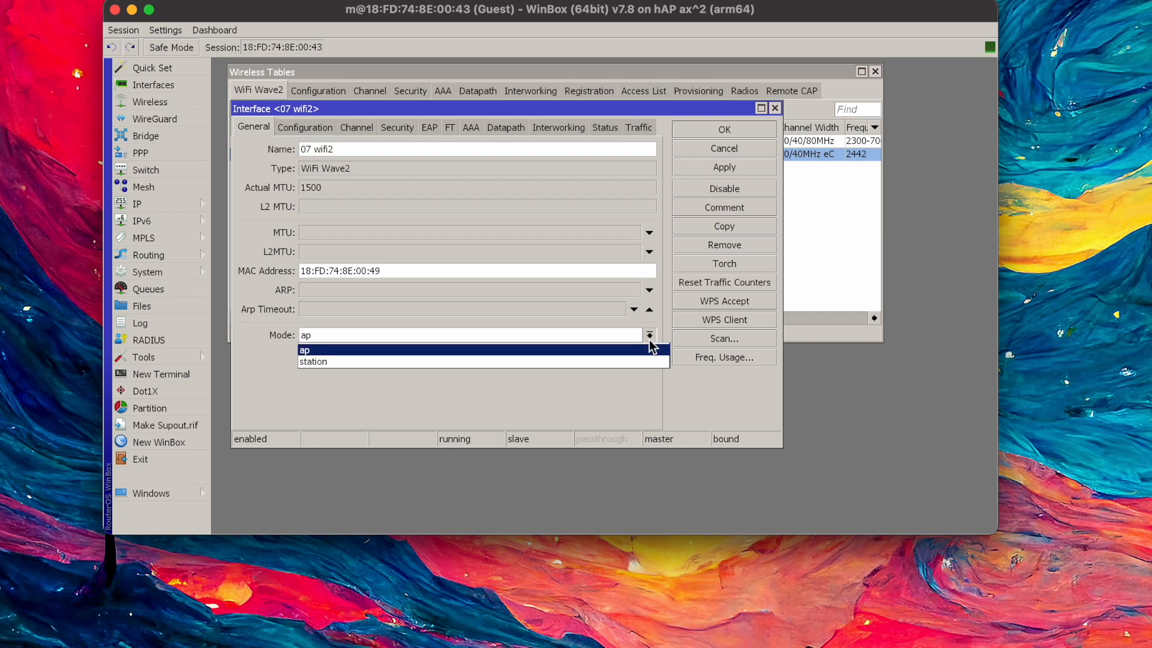
click(650, 347)
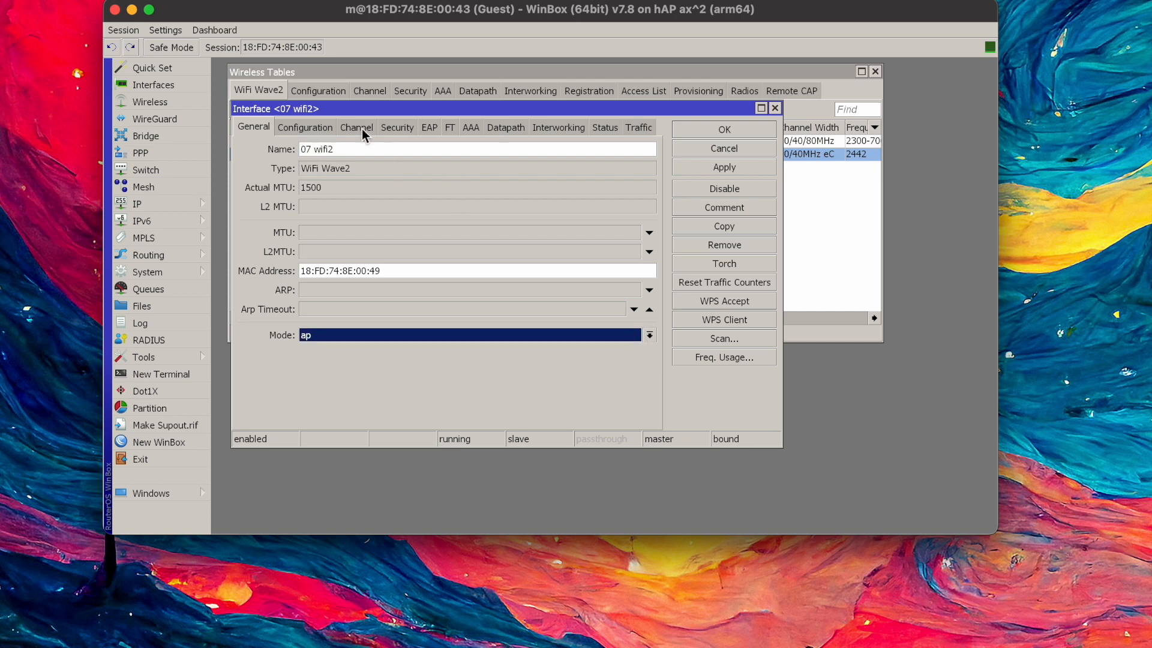
- Examine the SSID, chains and country settings in the 07 wifi2 configuration, leaving the country unset
click(311, 128)
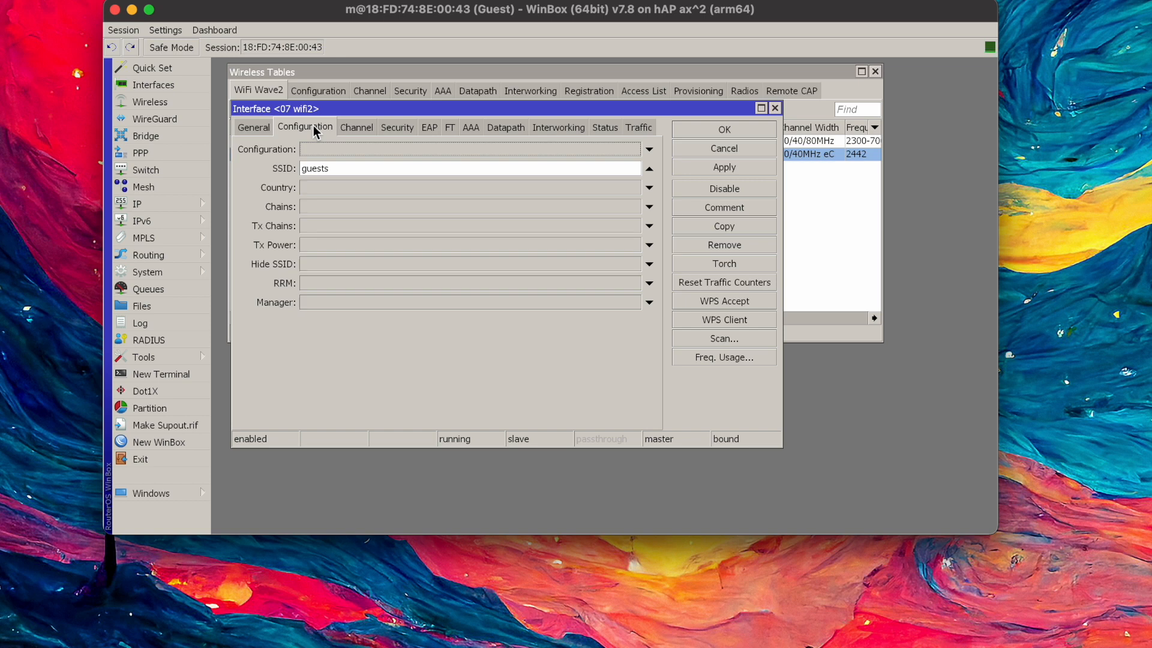
text(s)
click(651, 207)
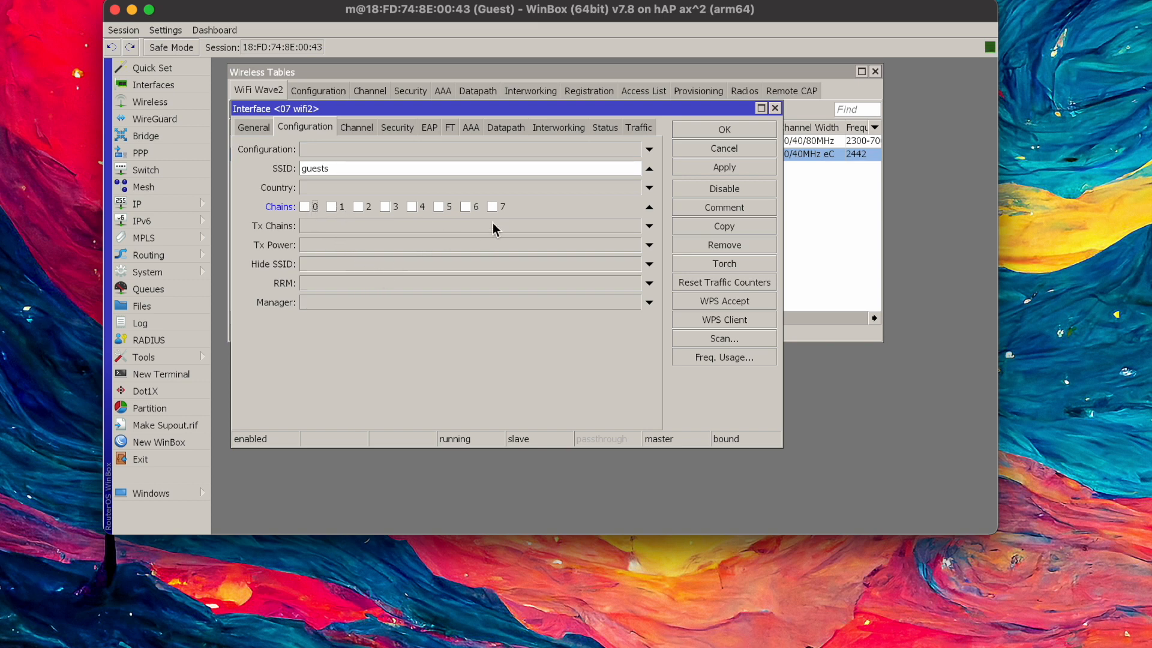
click(649, 187)
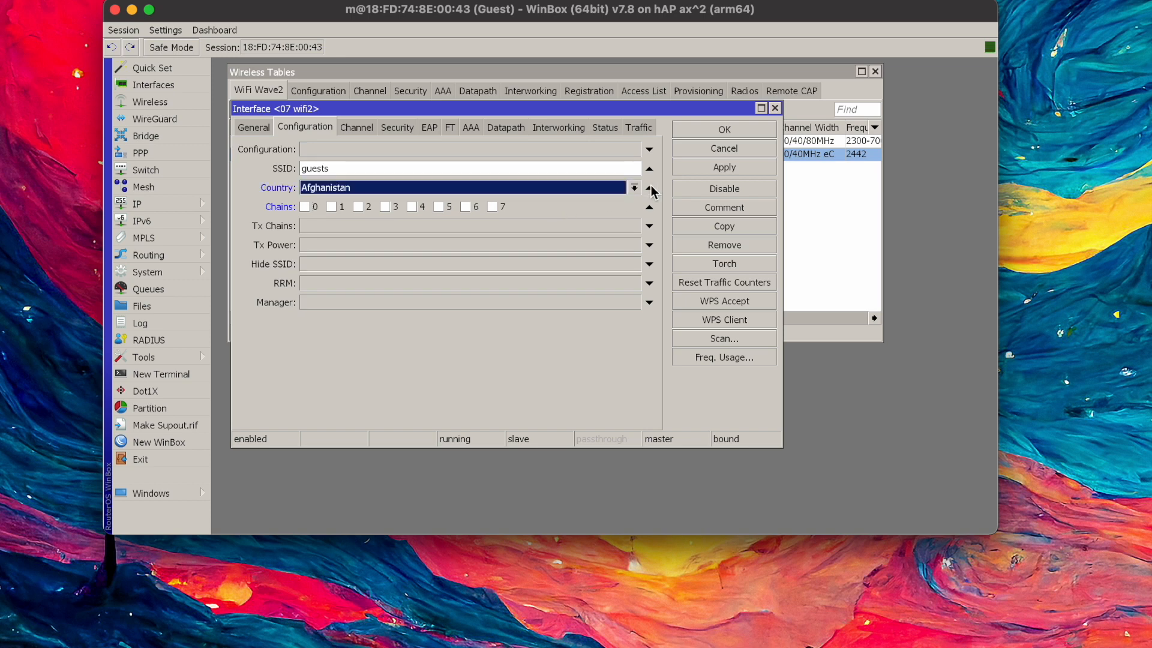
click(649, 187)
click(649, 187)
click(649, 187)
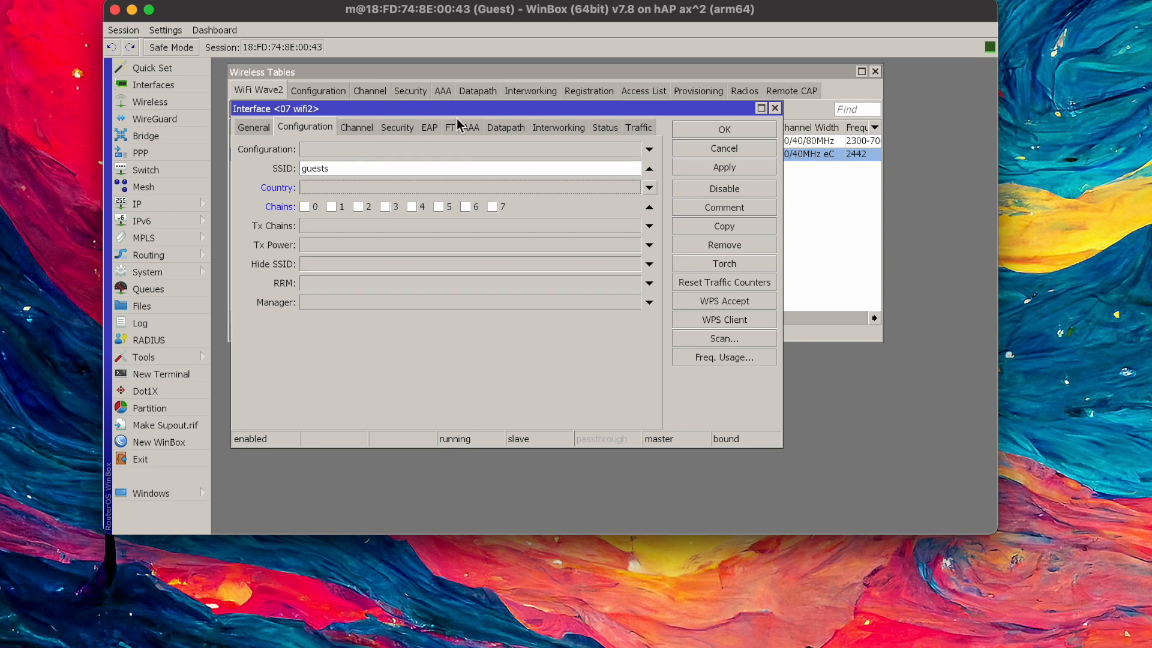
- Examine the band options, channel width, and primary and secondary frequencies of 07 wifi2
click(350, 131)
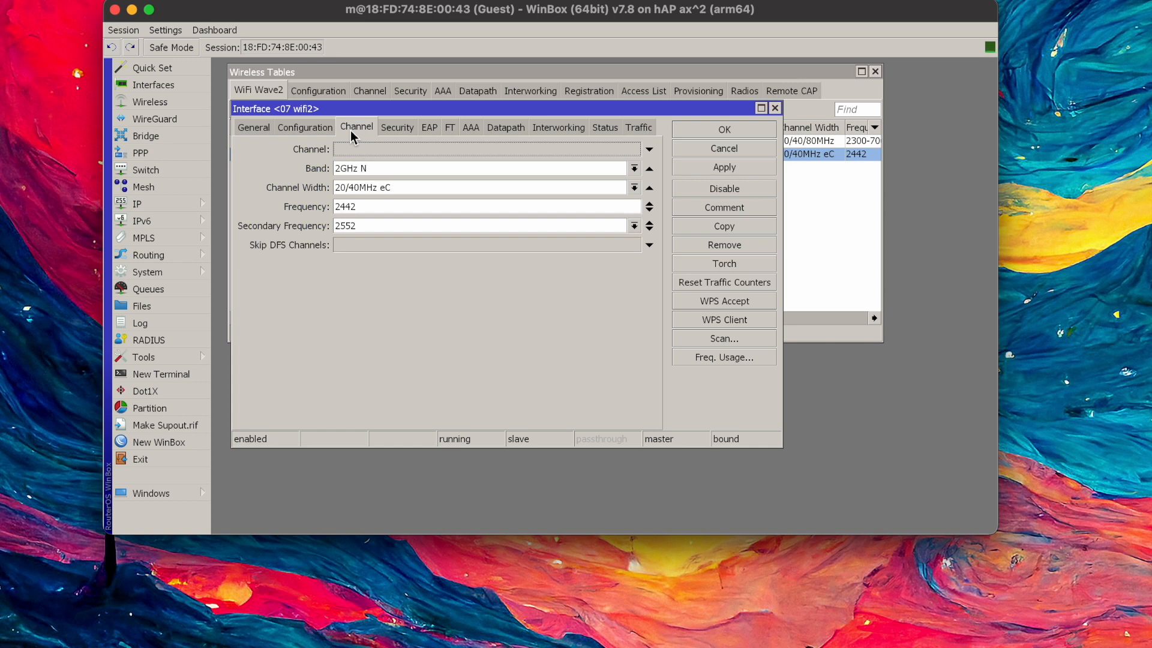
click(634, 169)
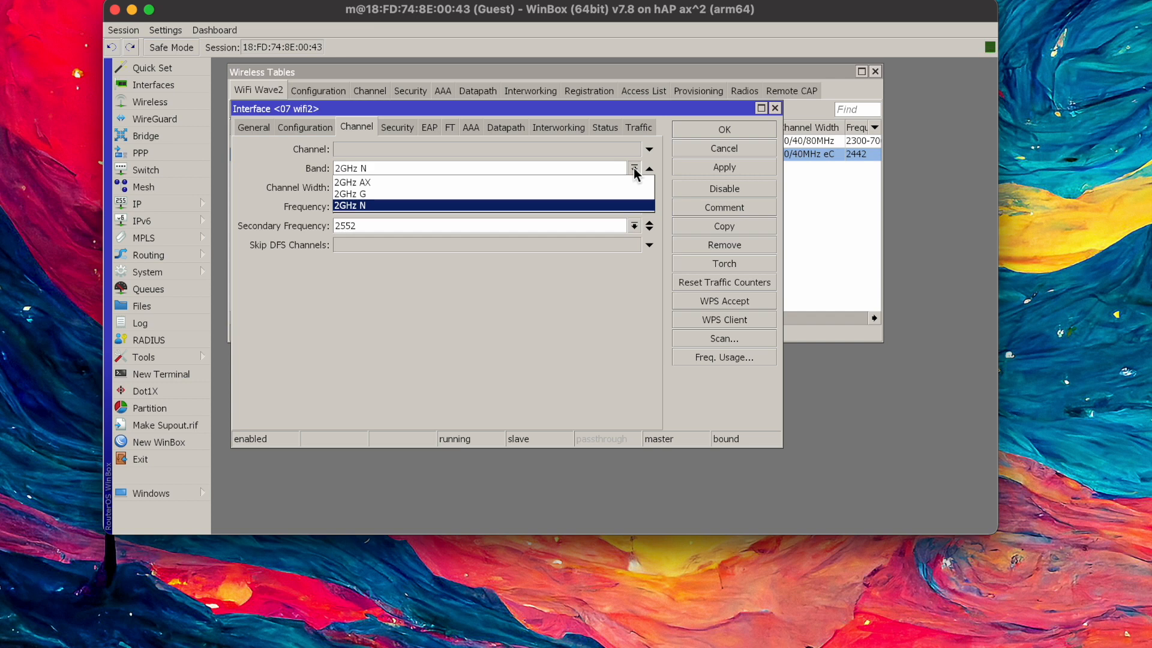
click(634, 170)
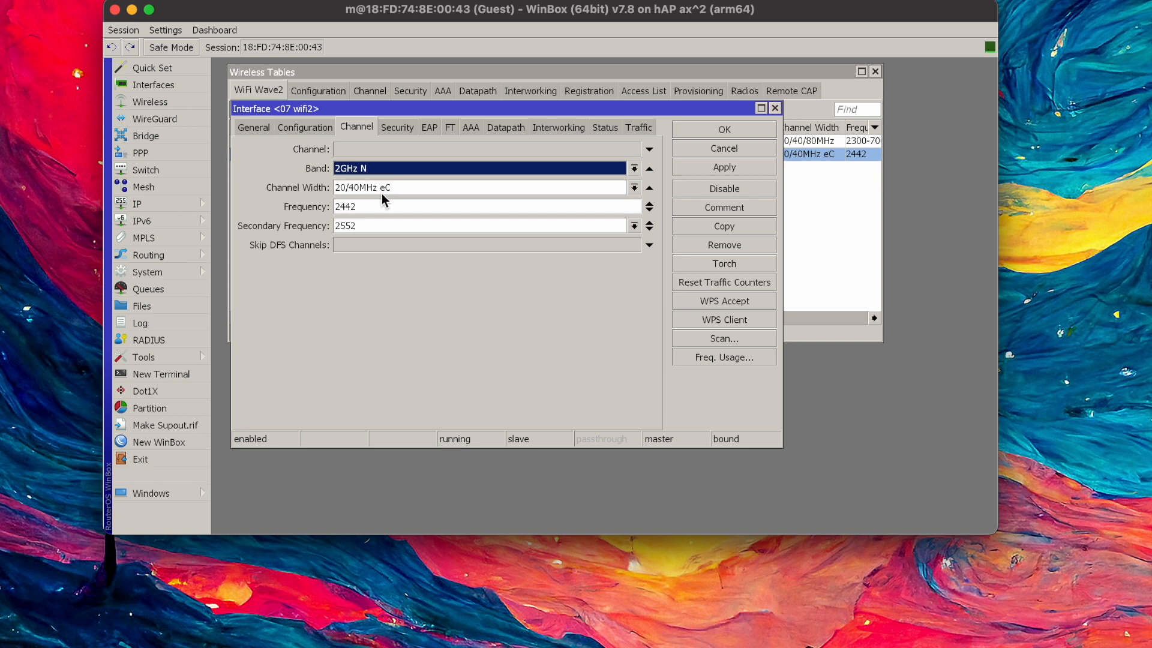
click(370, 208)
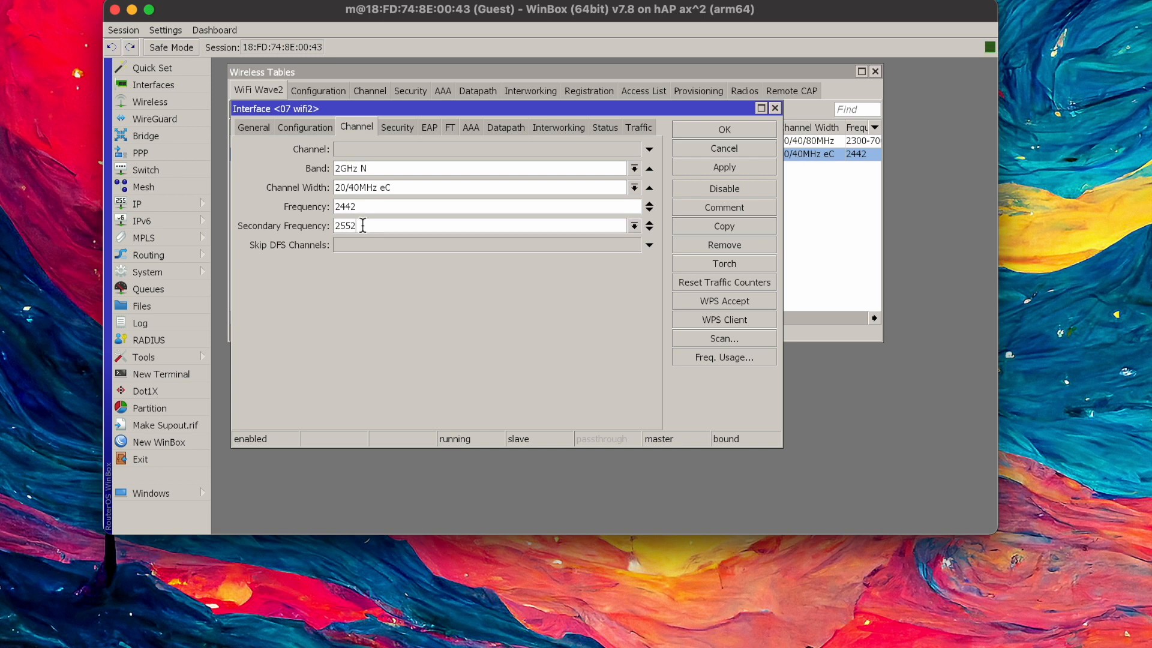
click(363, 226)
drag(361, 207, 316, 206)
- Review the security, EAP, FT, AAA, datapath, interworking, status and traffic details of 07 wifi2
click(390, 132)
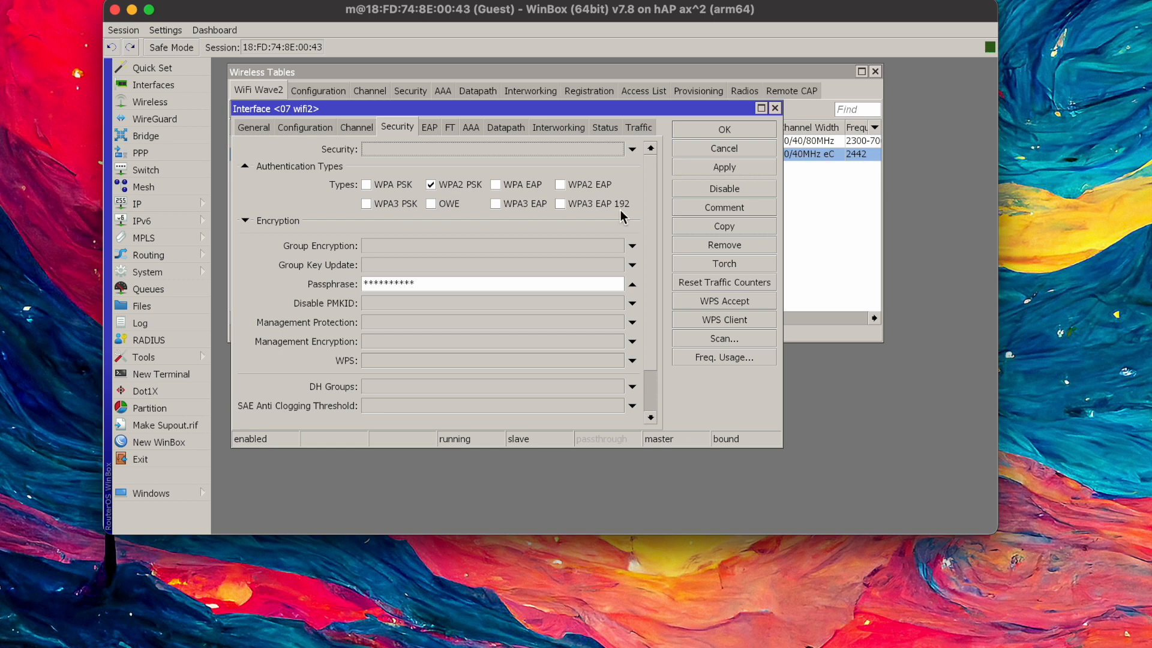
click(431, 130)
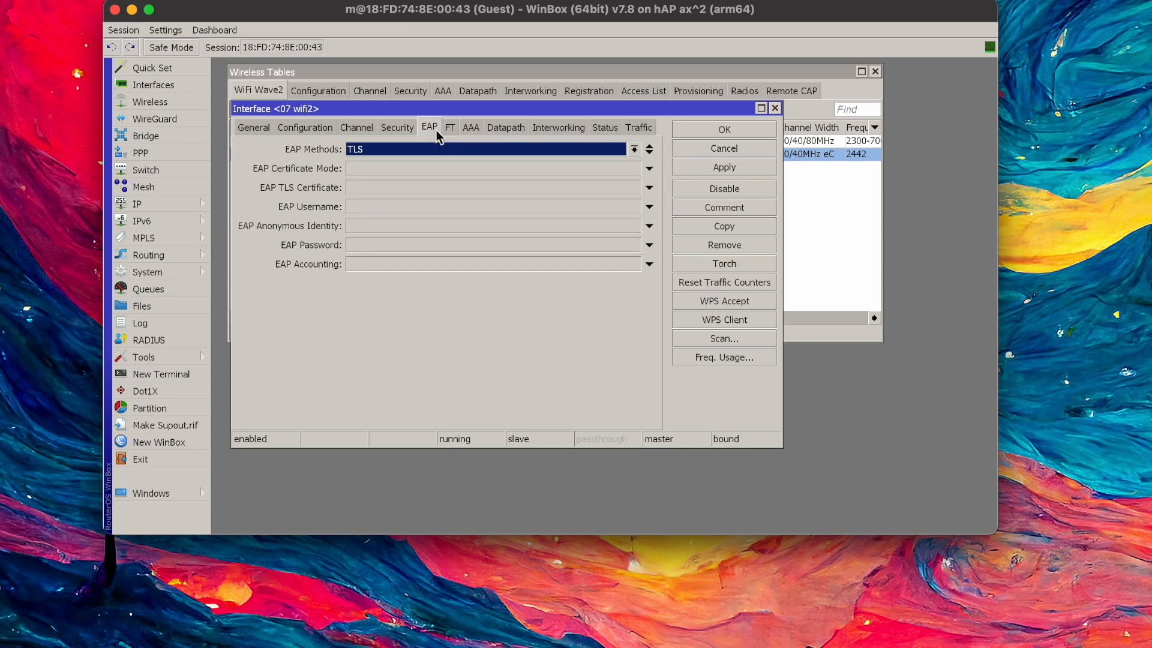
click(451, 131)
click(470, 129)
click(508, 133)
click(548, 133)
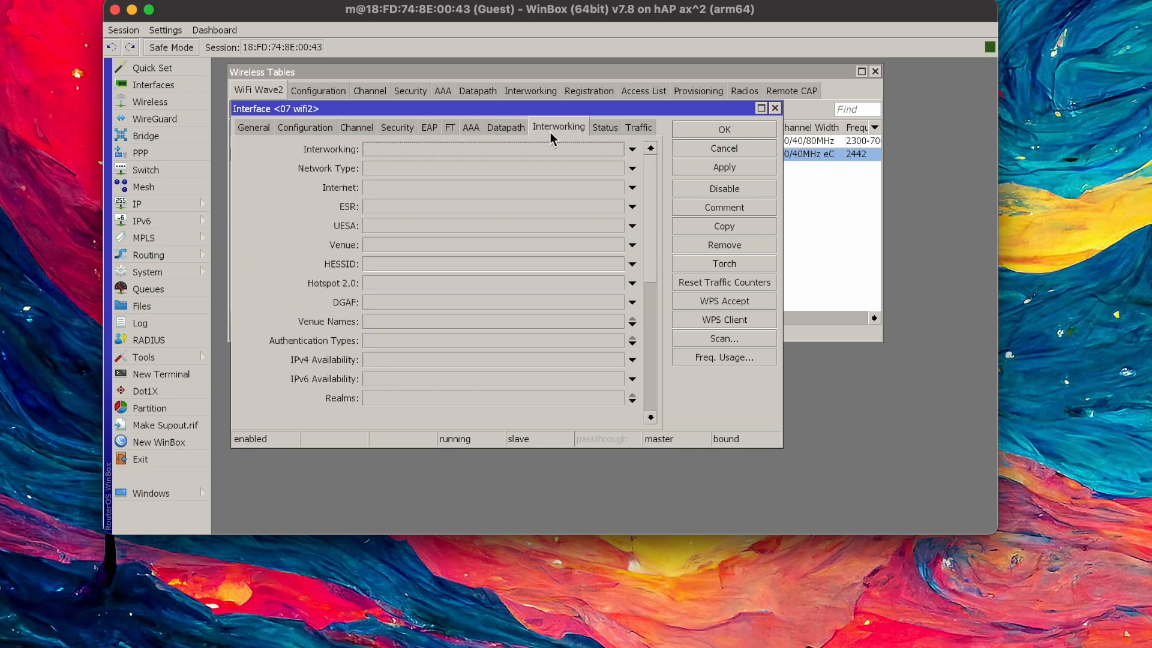
click(610, 131)
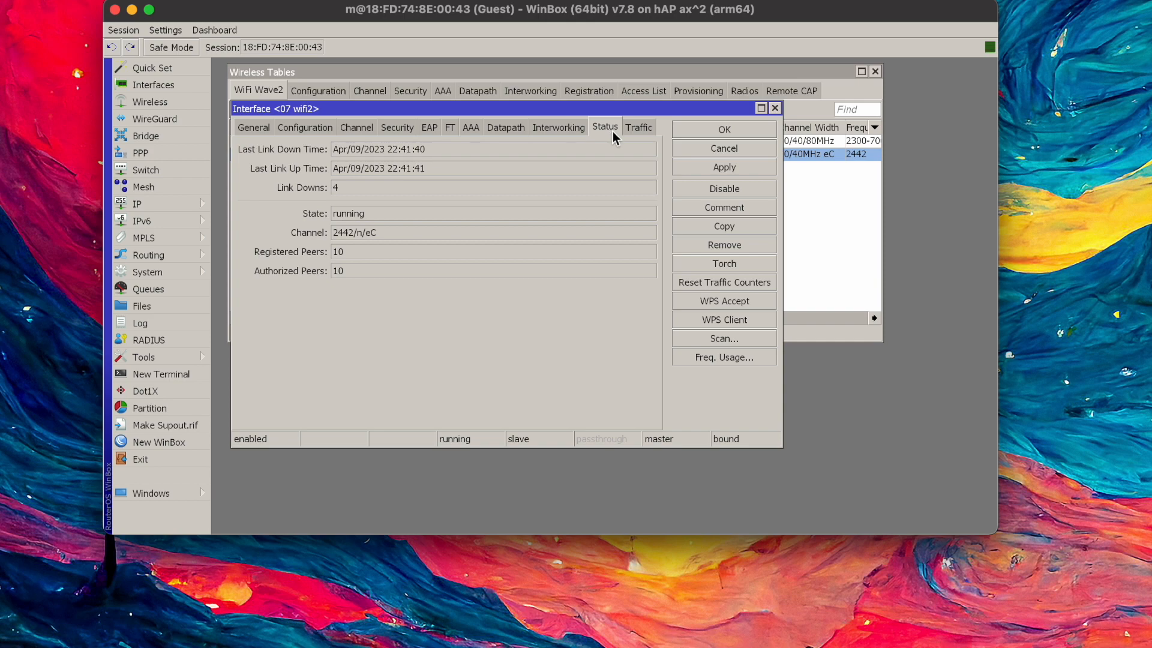
click(641, 128)
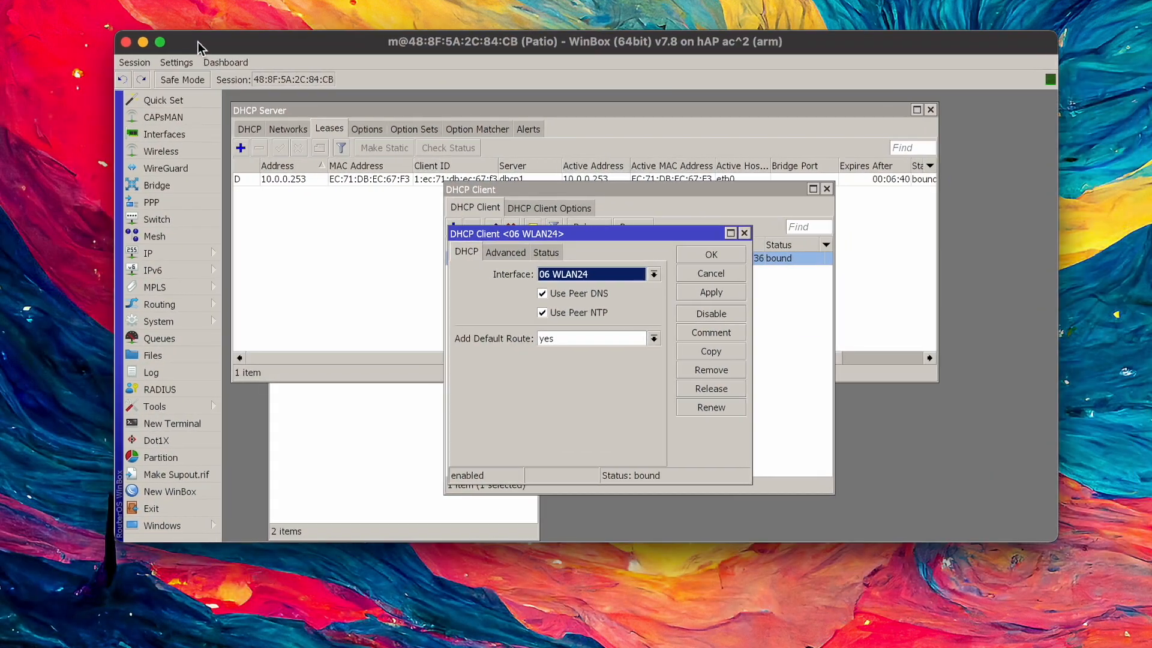
- In the Patio router session, inspect the 05 LAN camera port among the Ethernet interfaces and return to the DHCP server leases
drag(198, 42, 187, 23)
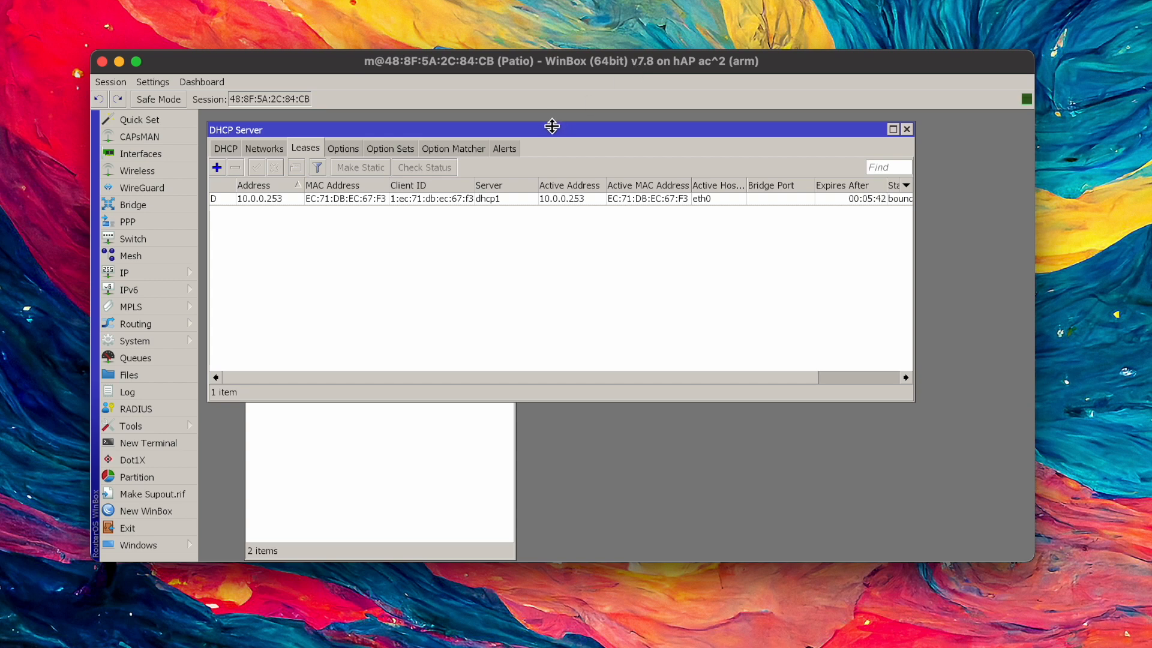
drag(560, 130, 595, 127)
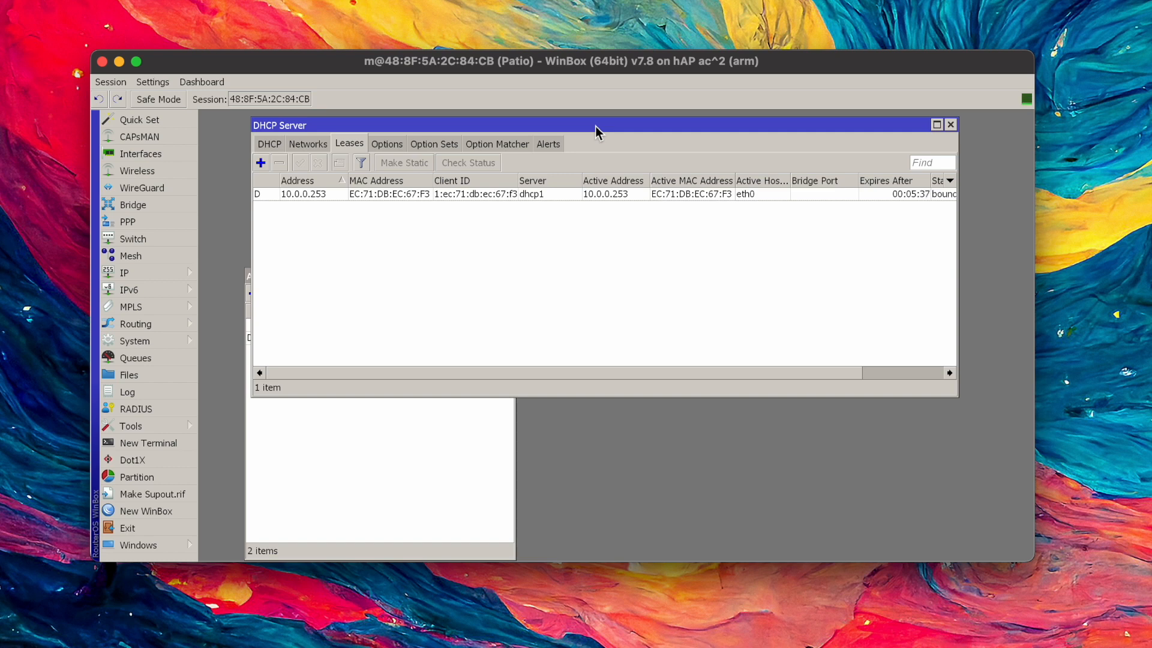
click(132, 157)
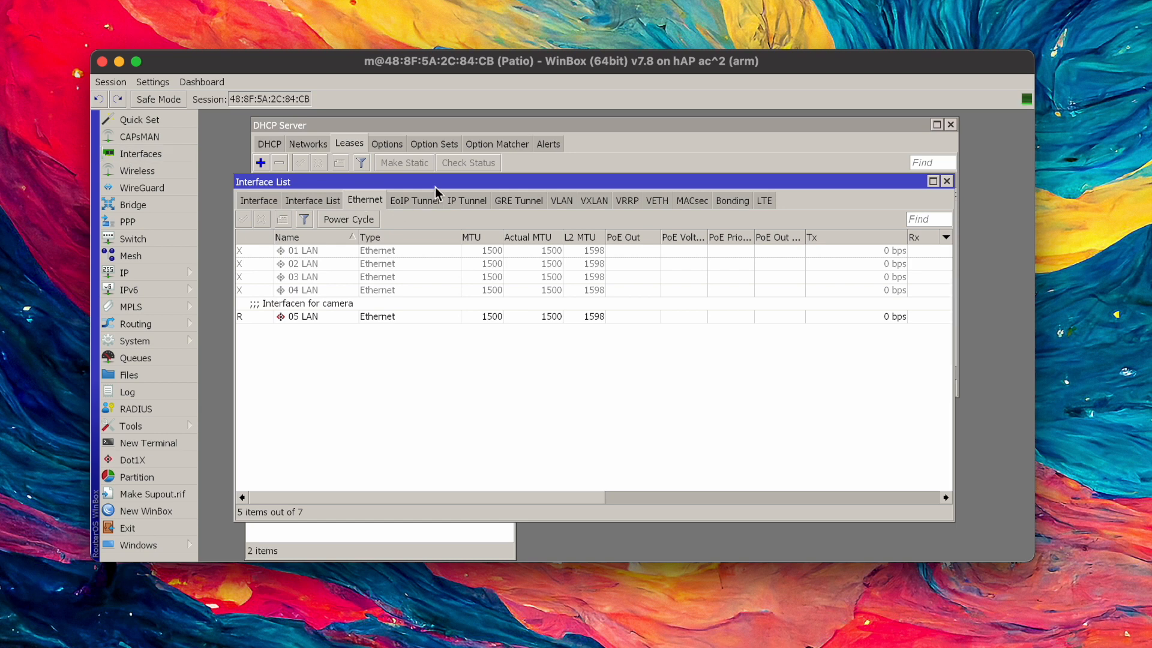
drag(436, 184, 432, 159)
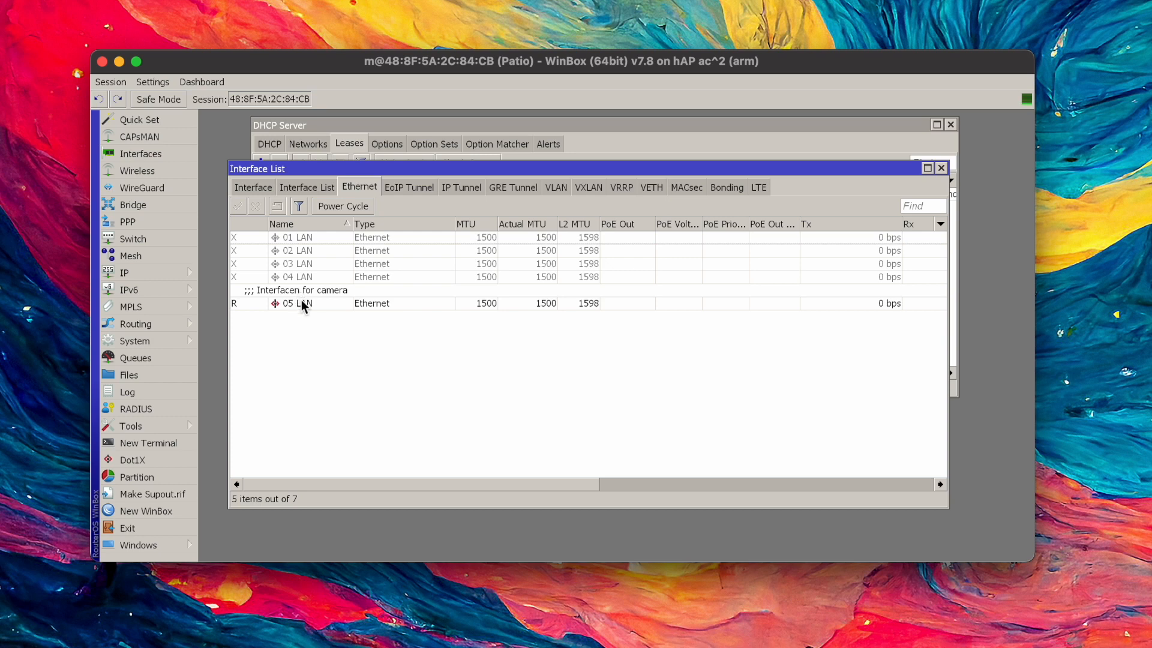
click(302, 302)
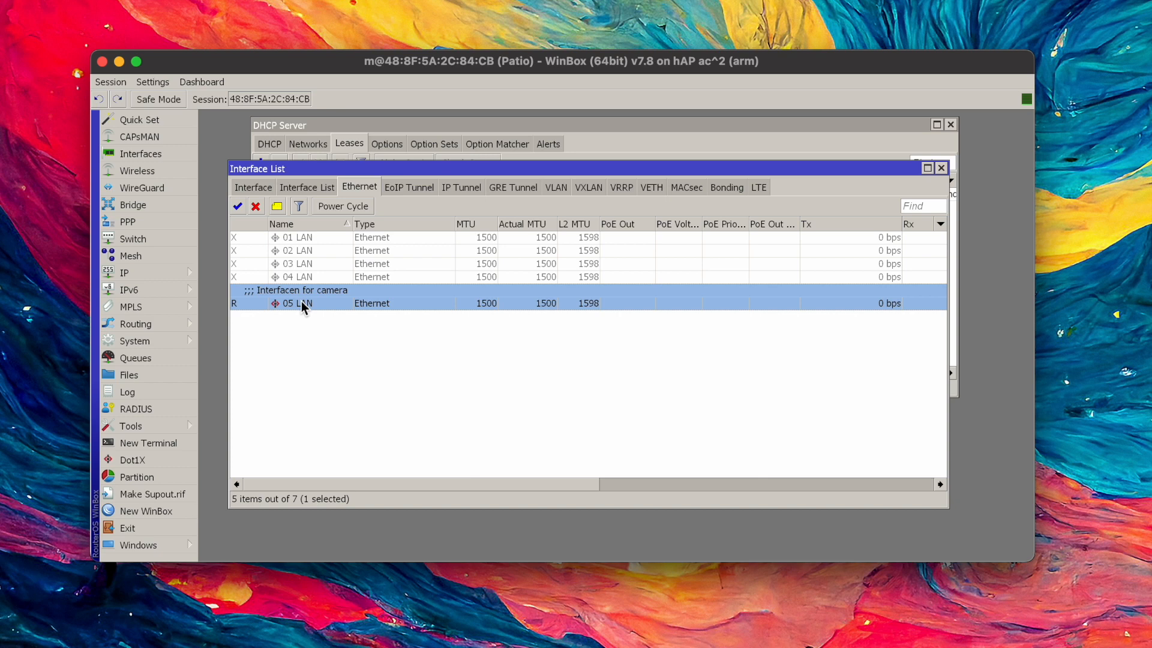
click(340, 126)
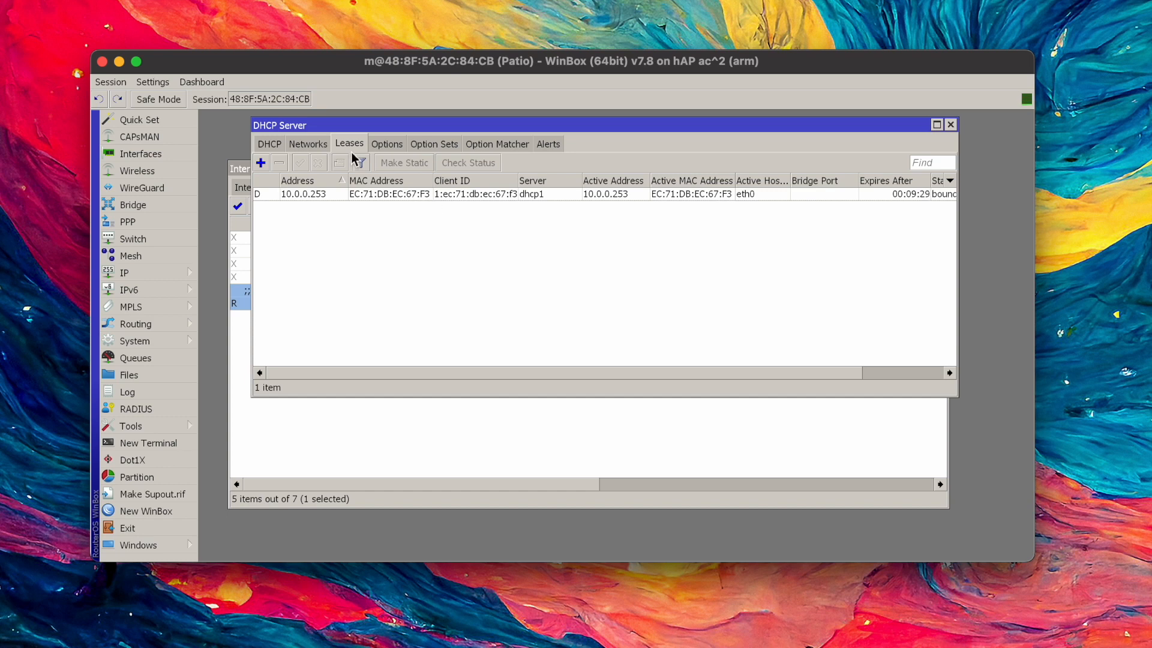
- Show the Patio router's wireless interfaces and select the 06 WLAN24 station interface
click(153, 171)
drag(339, 216, 371, 188)
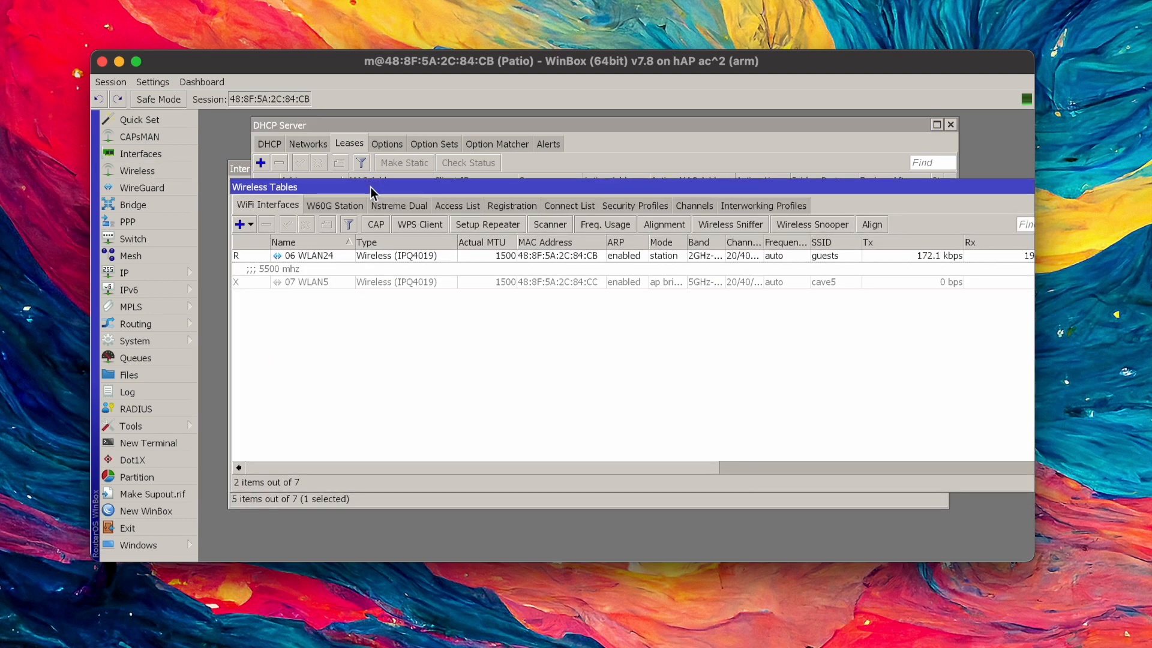
drag(373, 189, 366, 172)
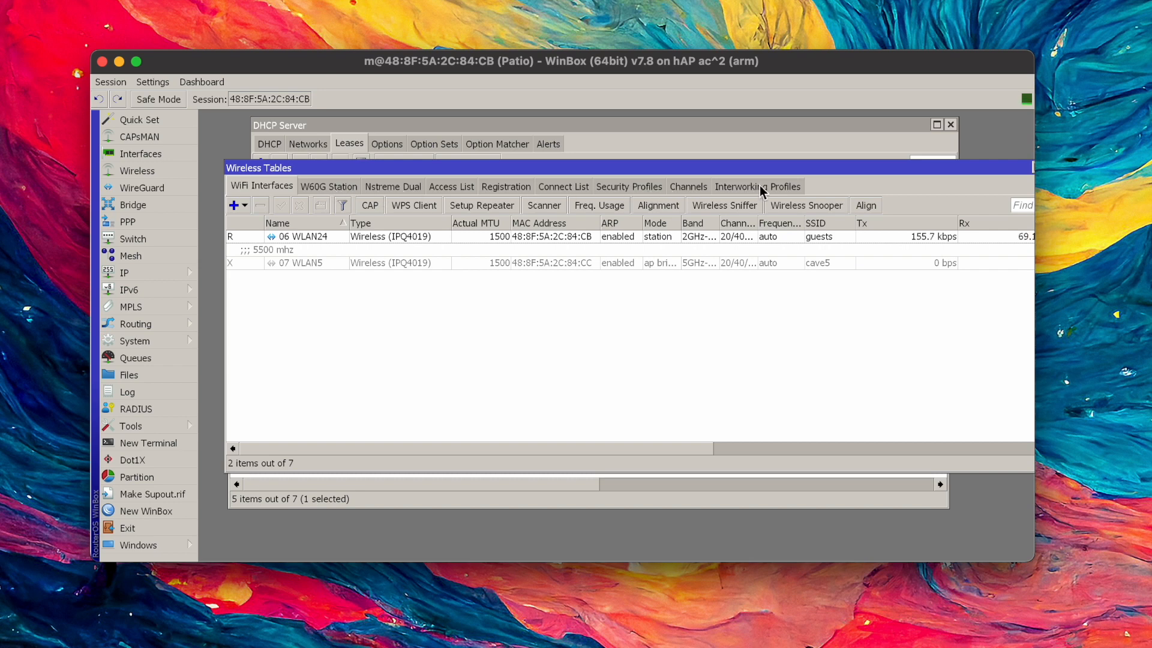
click(306, 267)
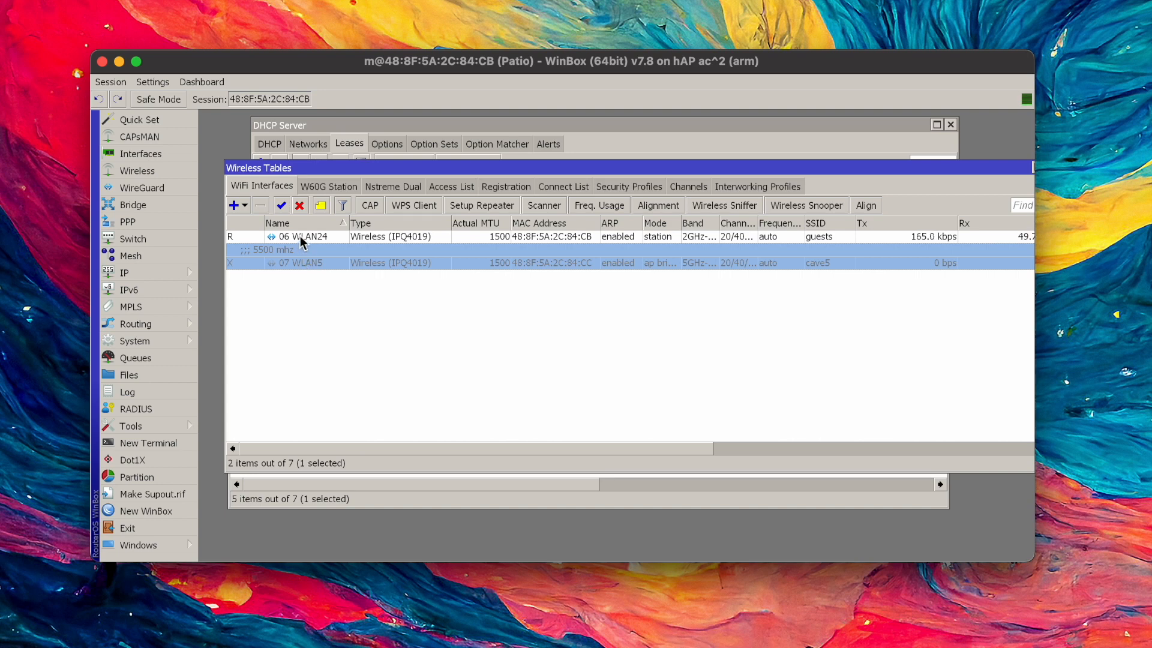
click(301, 239)
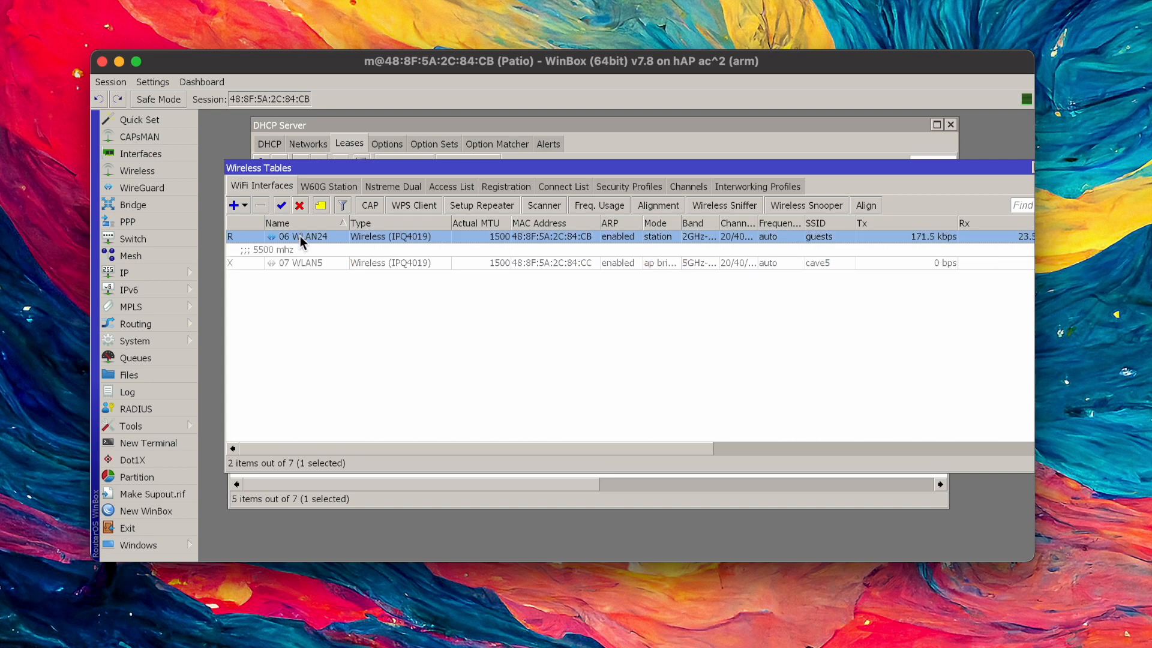
- Open the 06 WLAN24 interface's details, review its general and wireless settings, and show the advanced wireless options
double_click(301, 240)
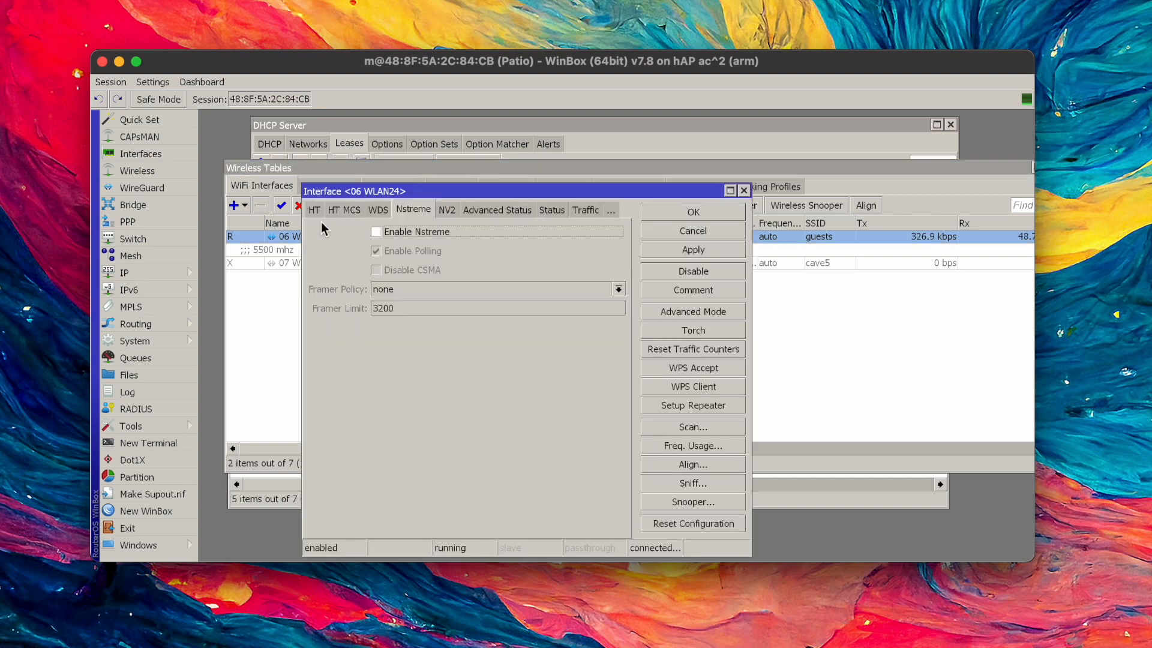
click(320, 213)
click(318, 214)
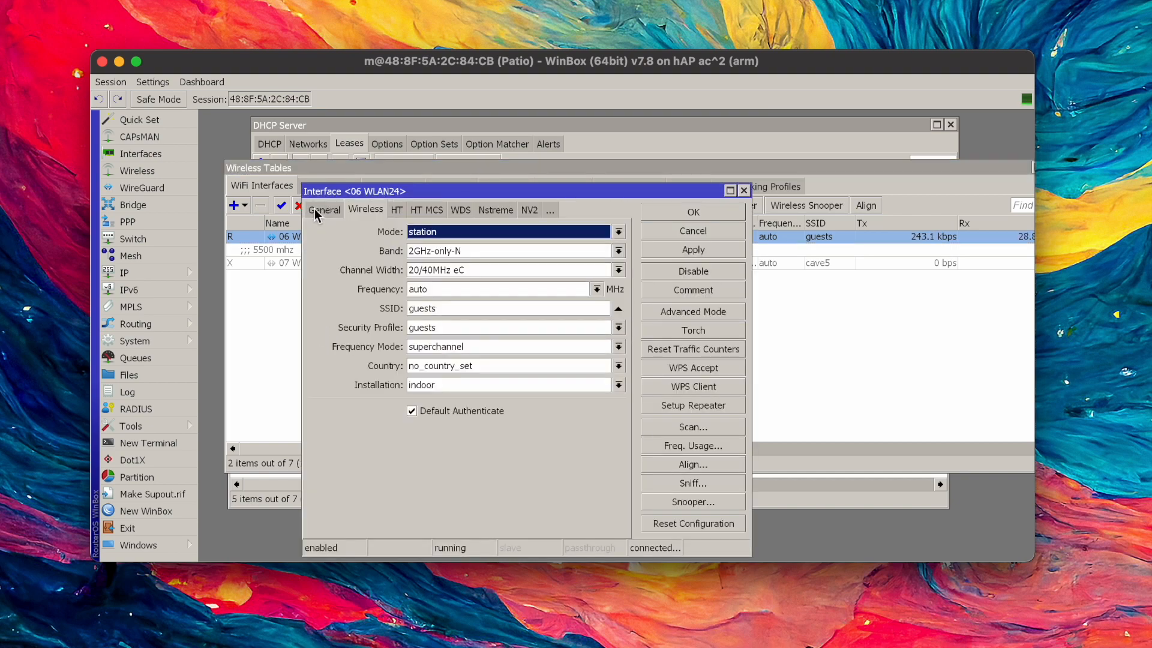
click(316, 214)
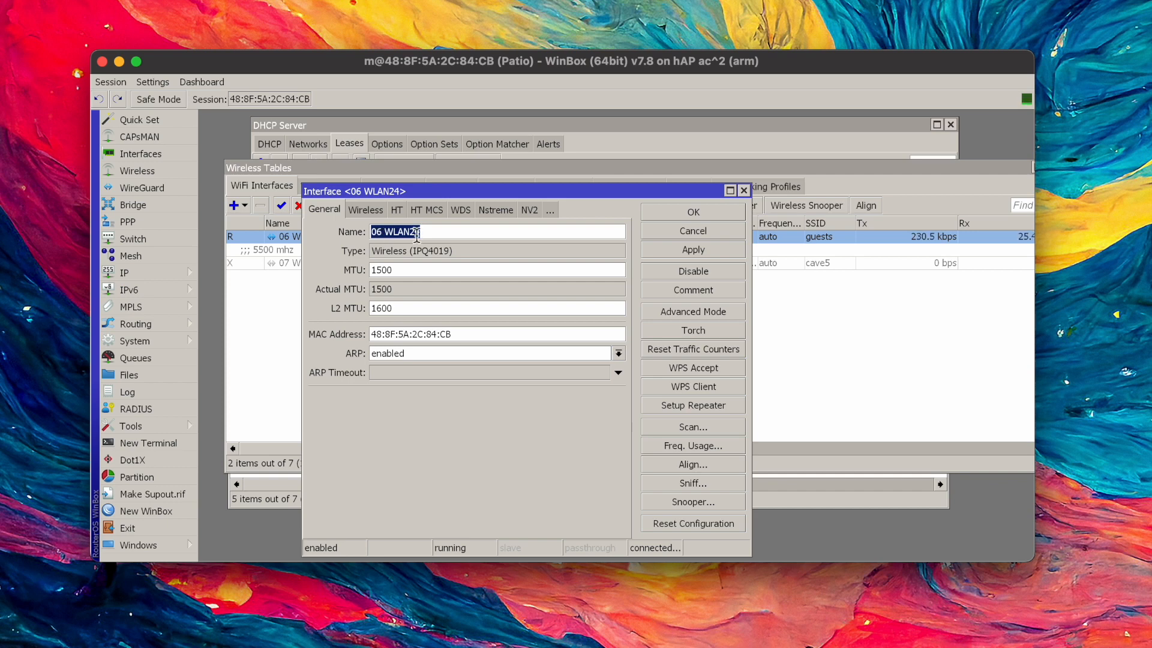
click(356, 210)
drag(417, 193, 393, 138)
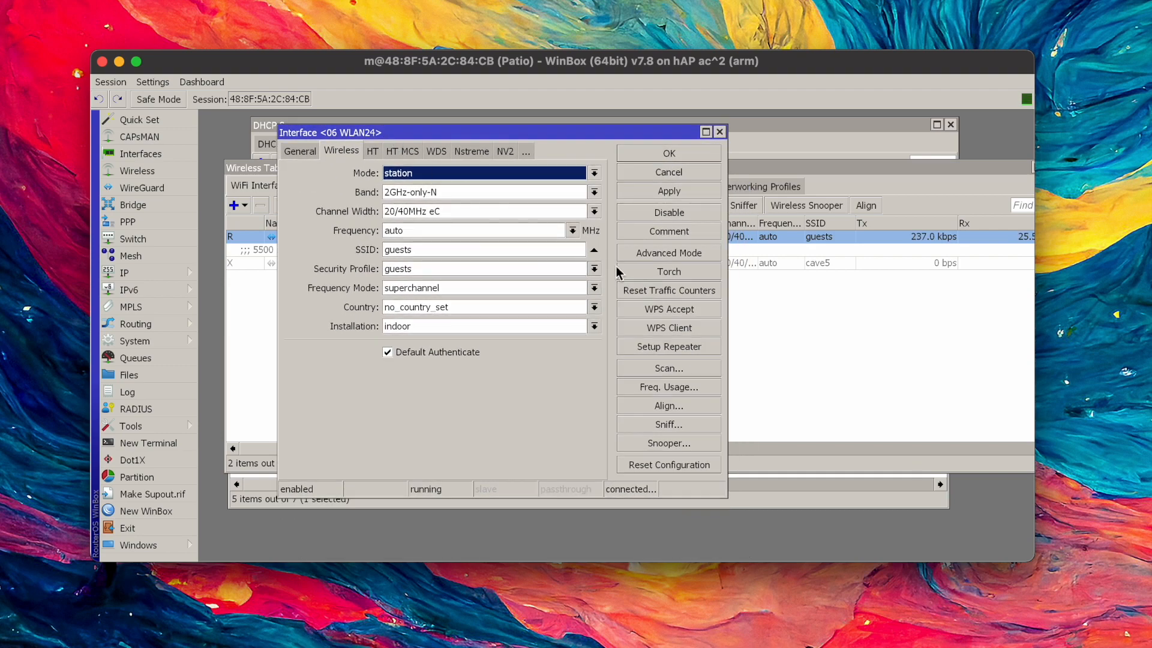
click(646, 257)
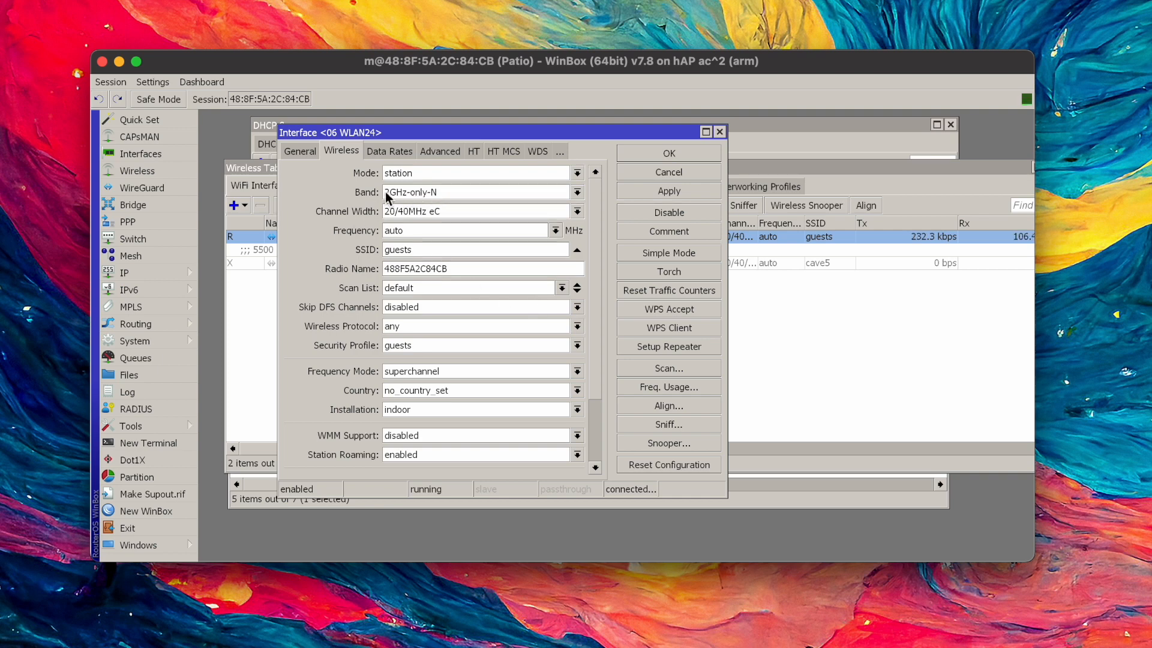
- Examine the band choices and remaining advanced wireless settings of 06 WLAN24, and close its details without changes
click(577, 192)
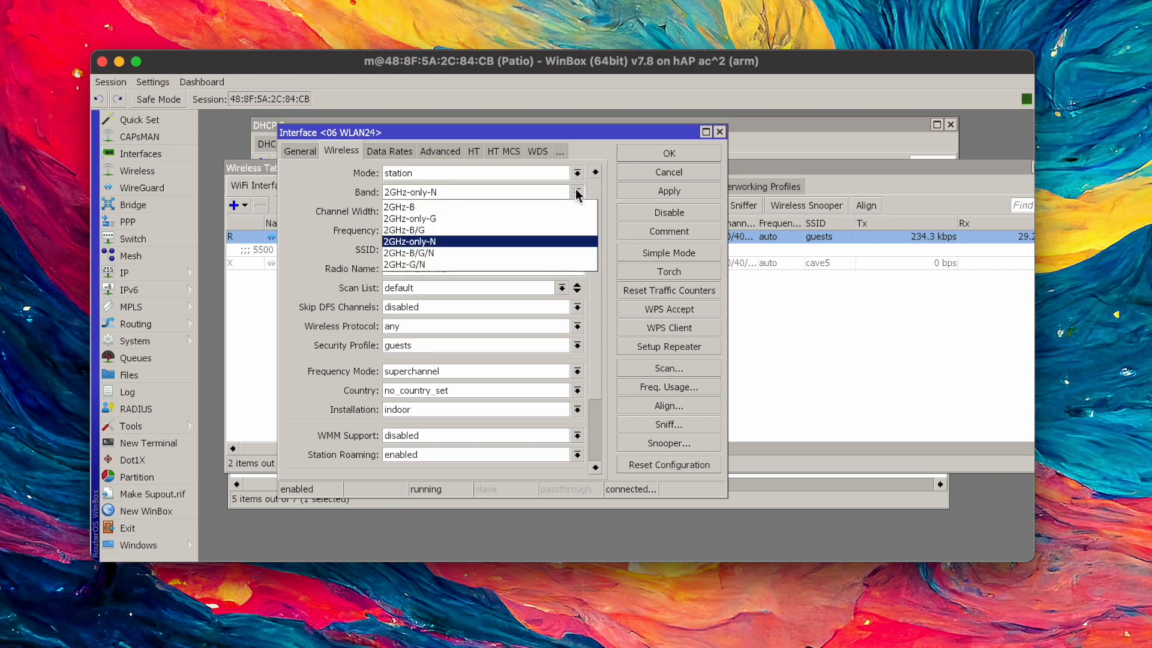
click(576, 191)
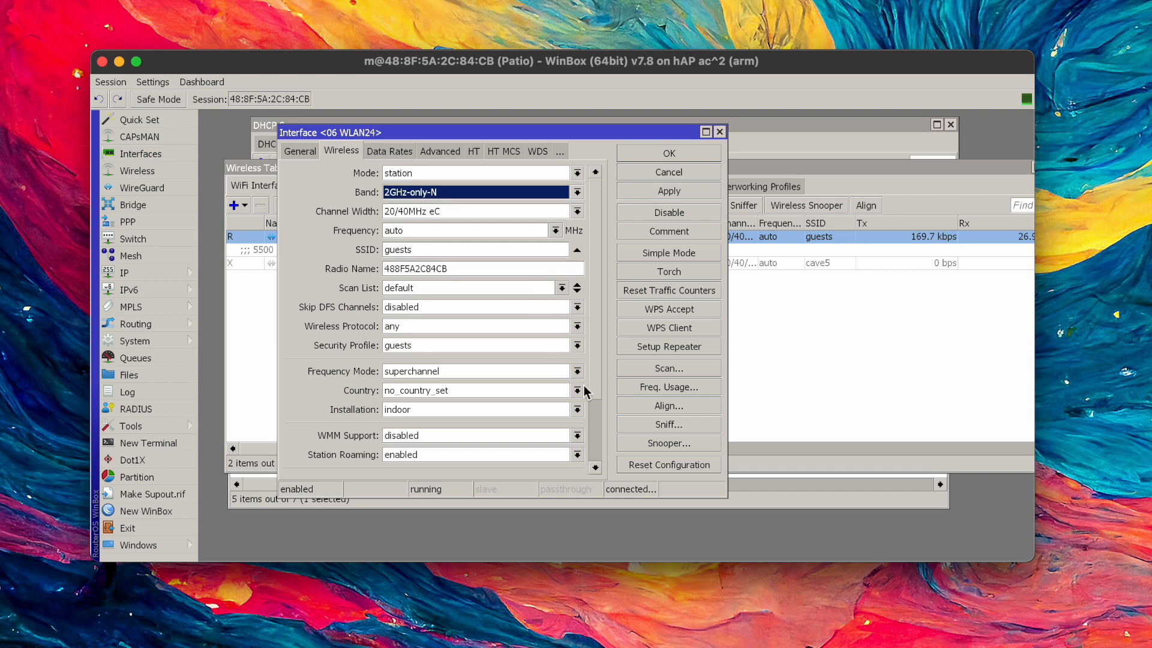
scroll(593, 288, down, 2)
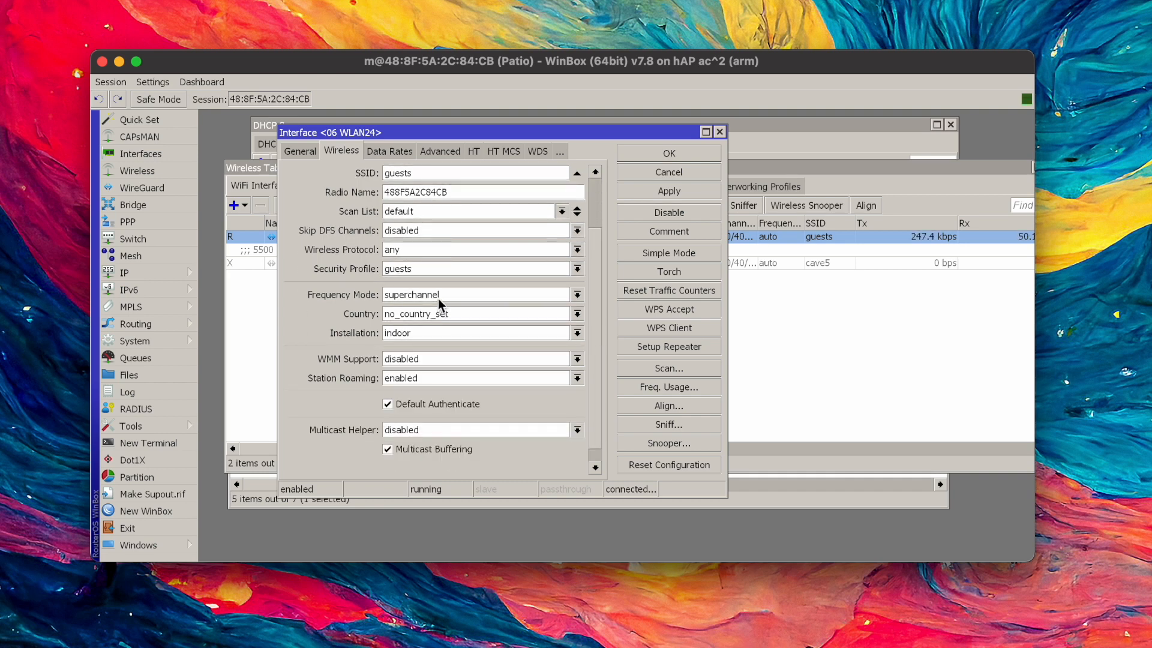
scroll(594, 300, up, 2)
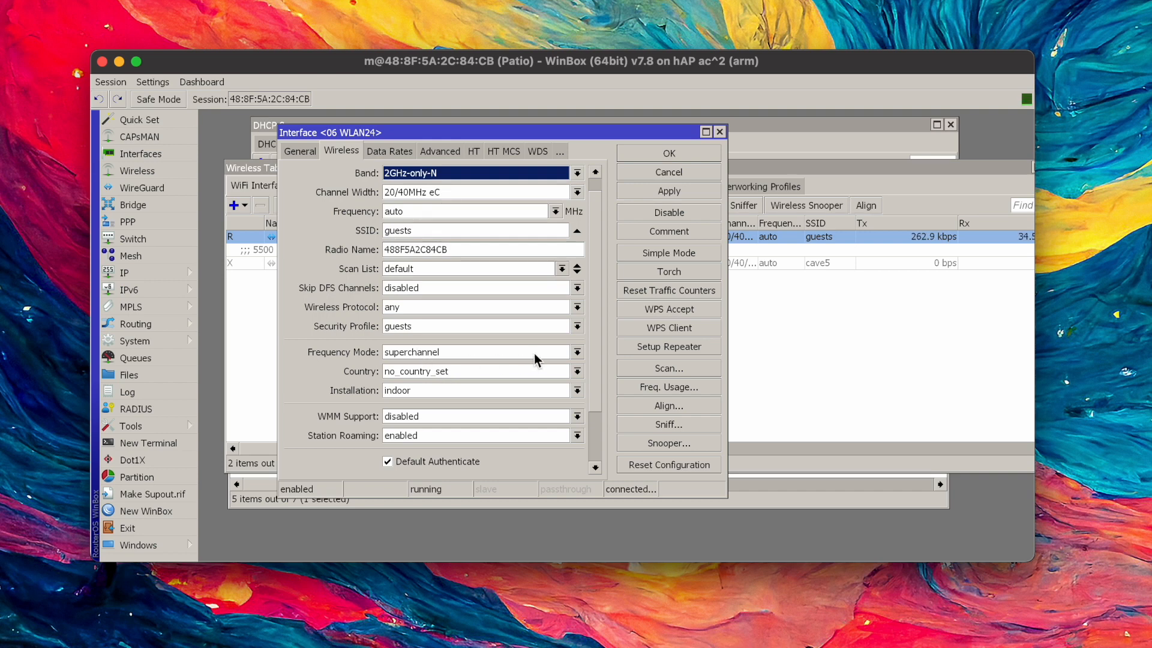
scroll(598, 337, down, 1)
scroll(598, 348, down, 2)
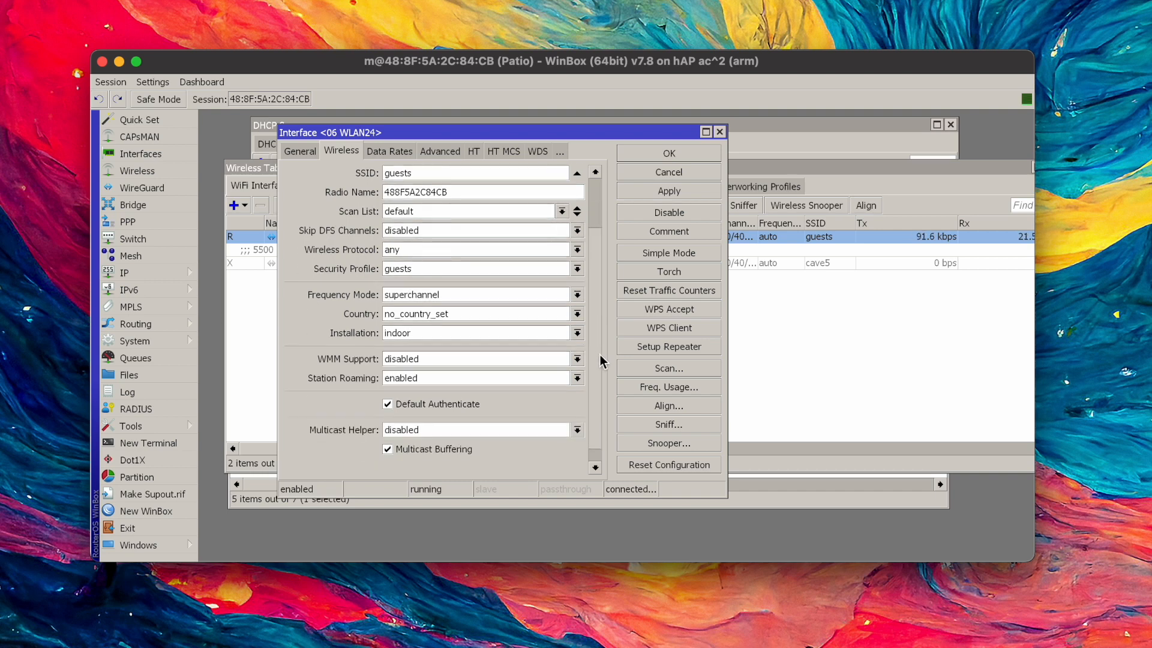
scroll(600, 355, down, 1)
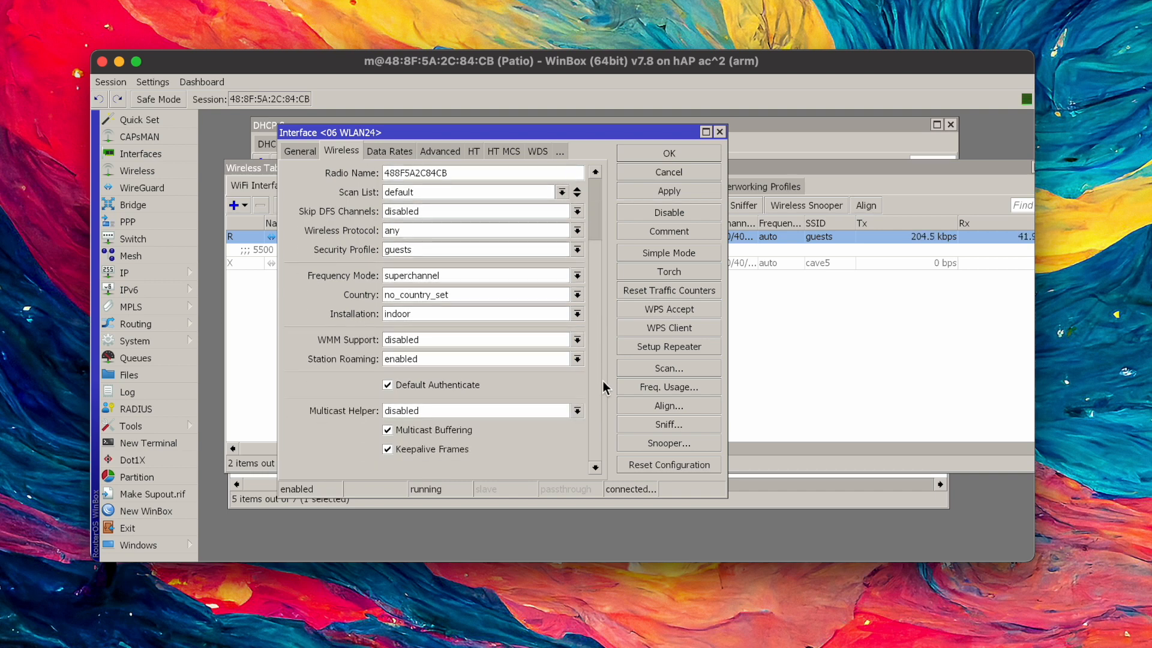
click(722, 135)
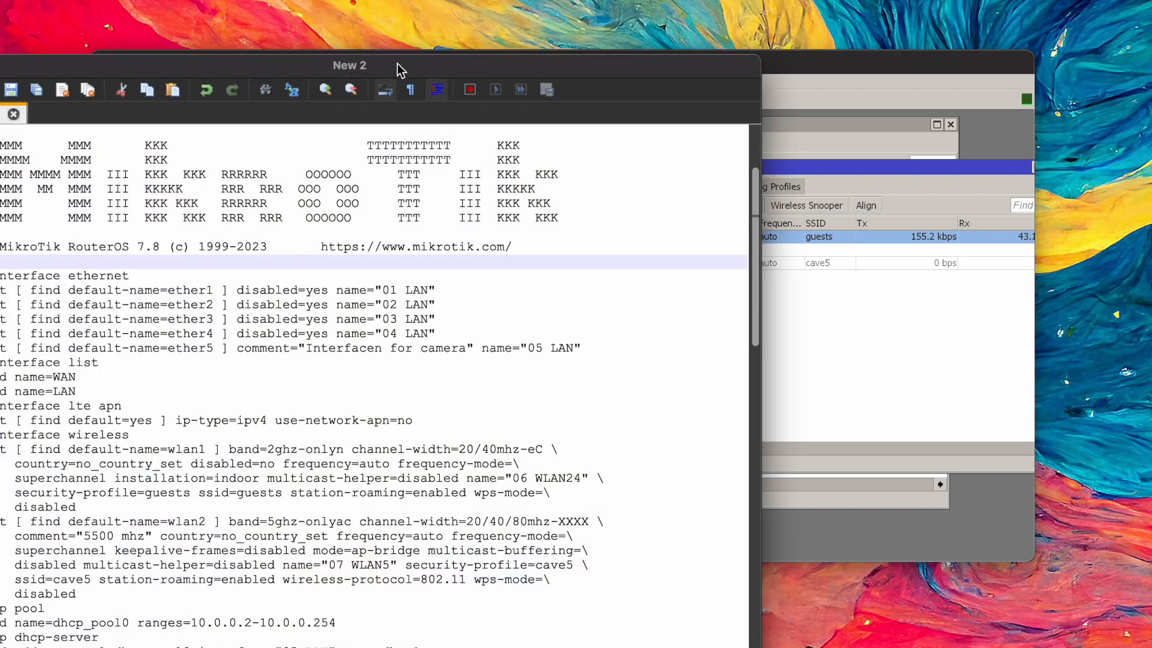
- Position the exported configuration text over the Patio session, and open a new terminal on the Patio router
drag(398, 64, 603, 19)
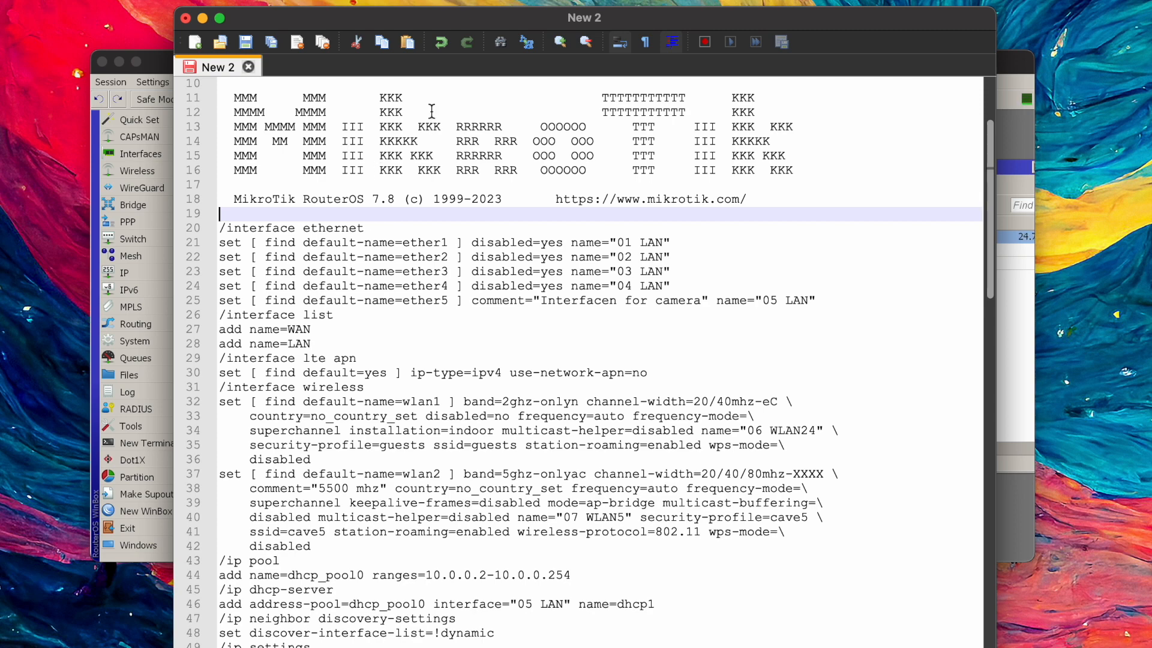
drag(467, 15, 699, 70)
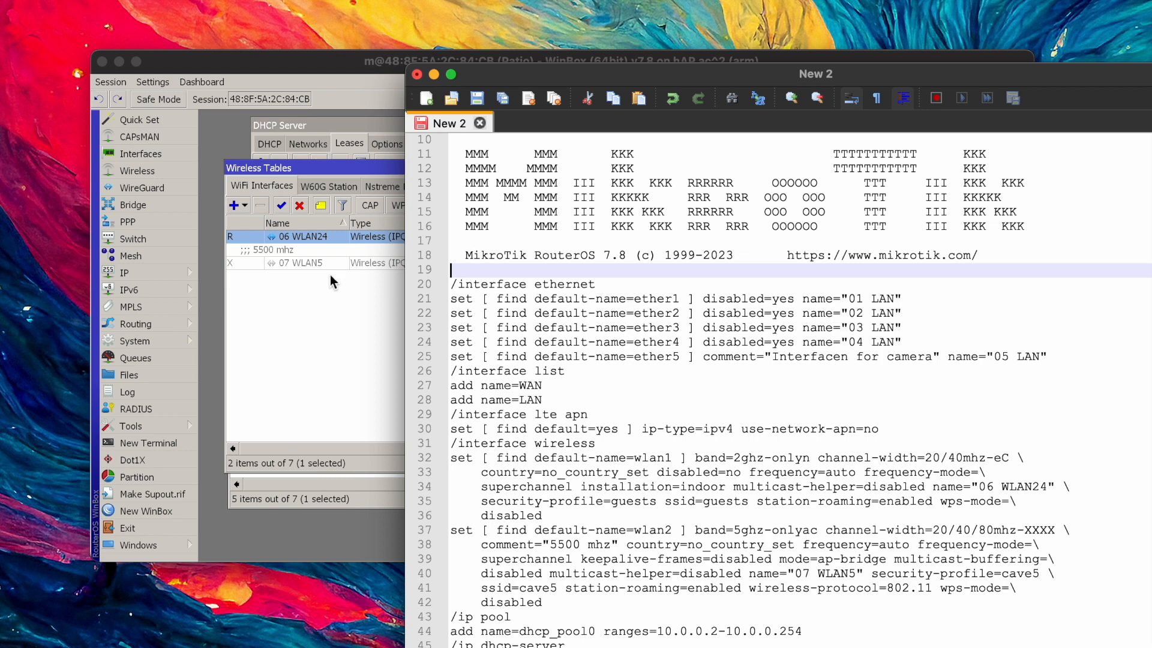
drag(676, 81, 461, 51)
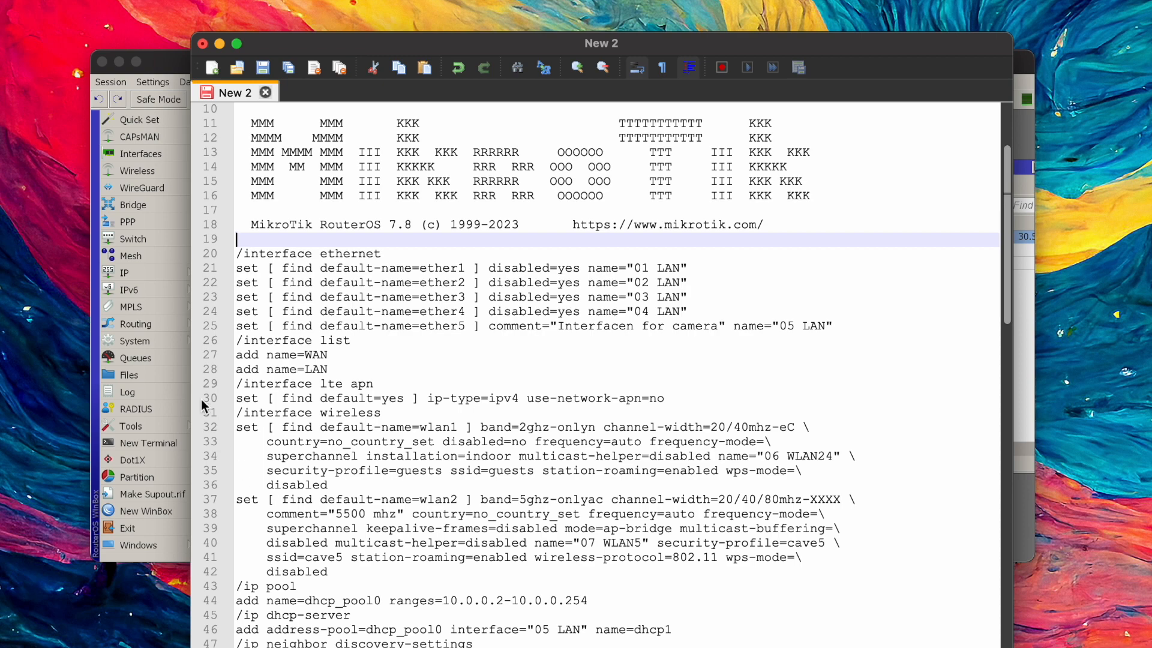
click(170, 60)
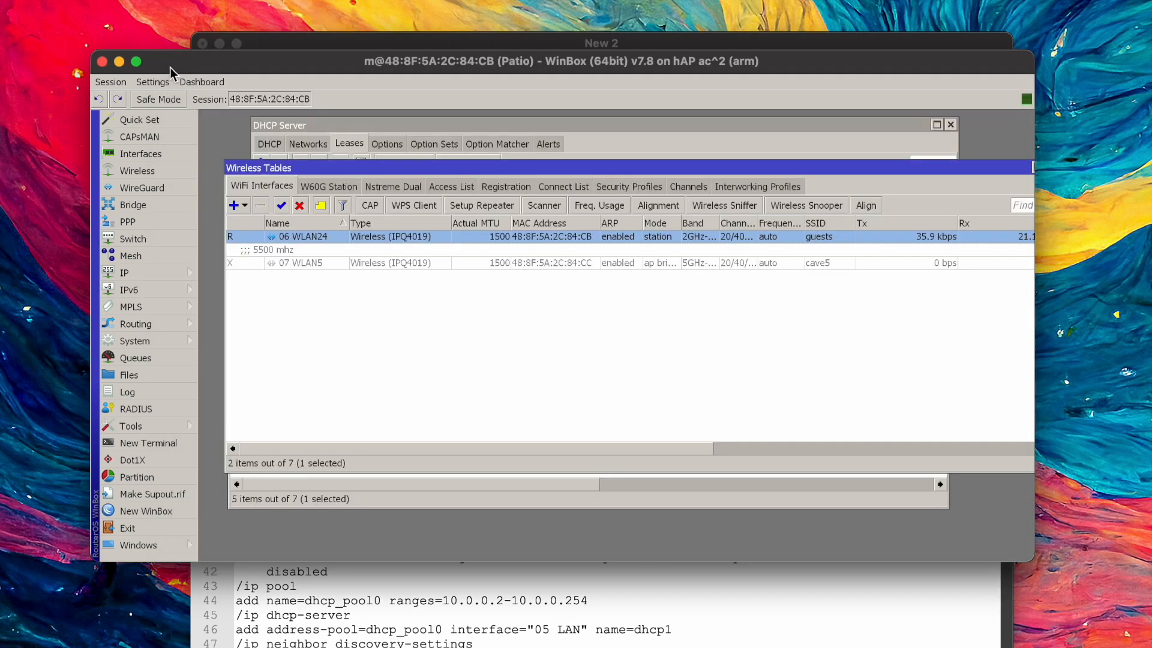
click(165, 444)
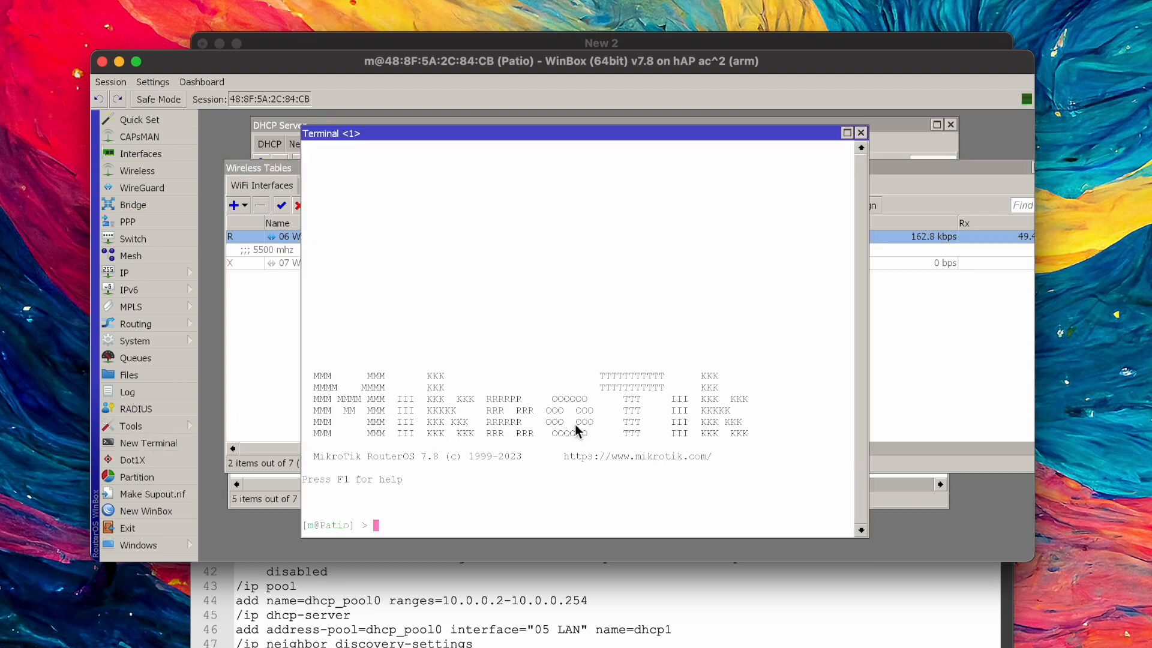
- In the exported configuration, highlight the dhcp_pool0 entry, the DHCP server on 05 LAN, and the pool range 10.0.0.2-10.0.0.254
click(427, 600)
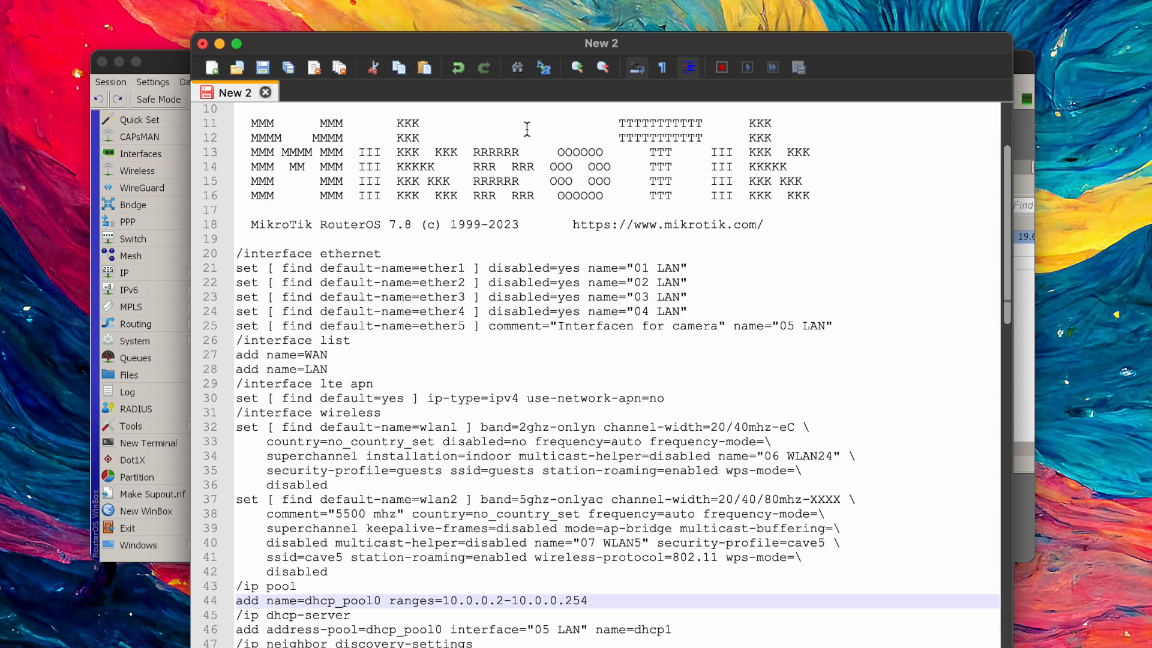
scroll(446, 318, down, 2)
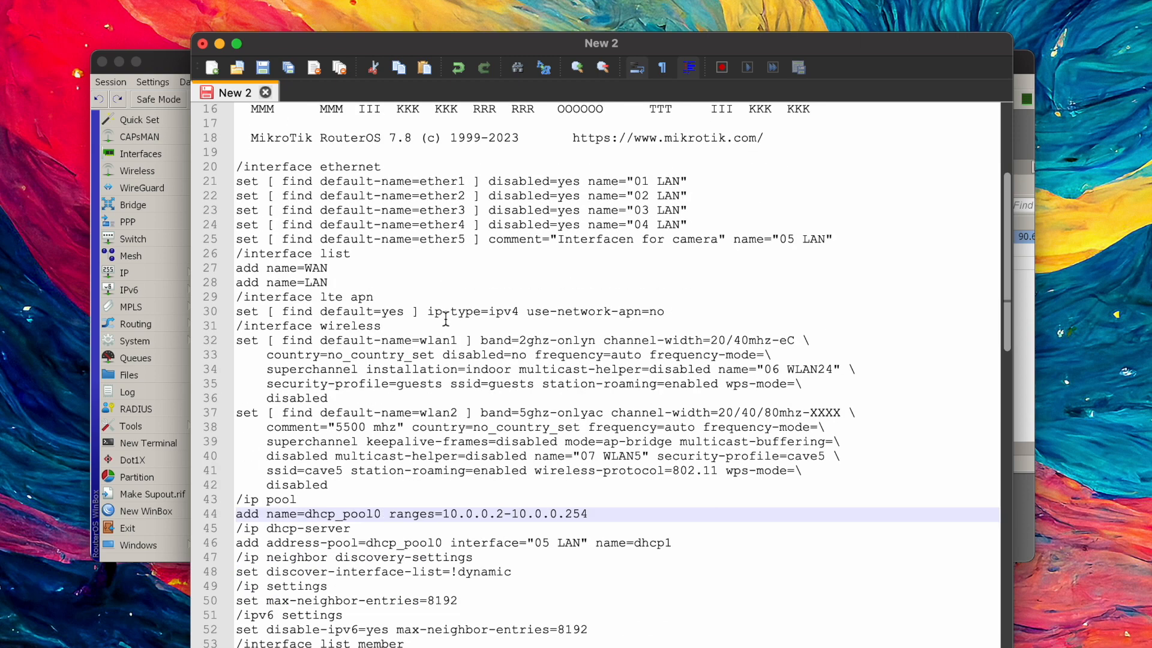
scroll(446, 318, down, 2)
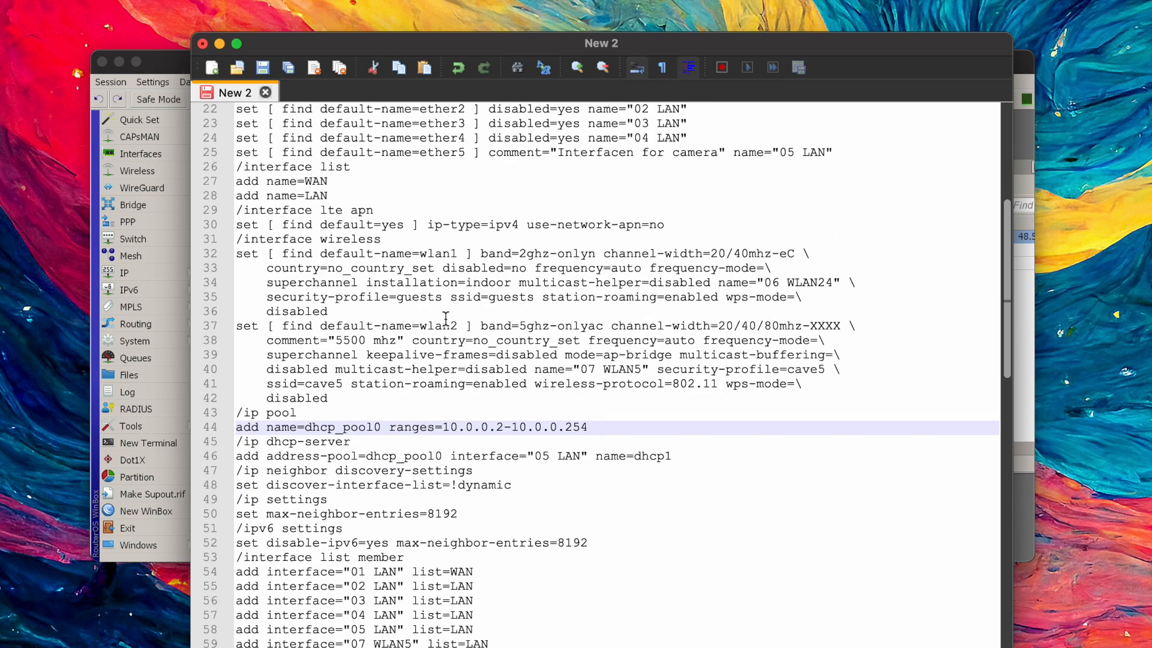
drag(239, 412, 587, 429)
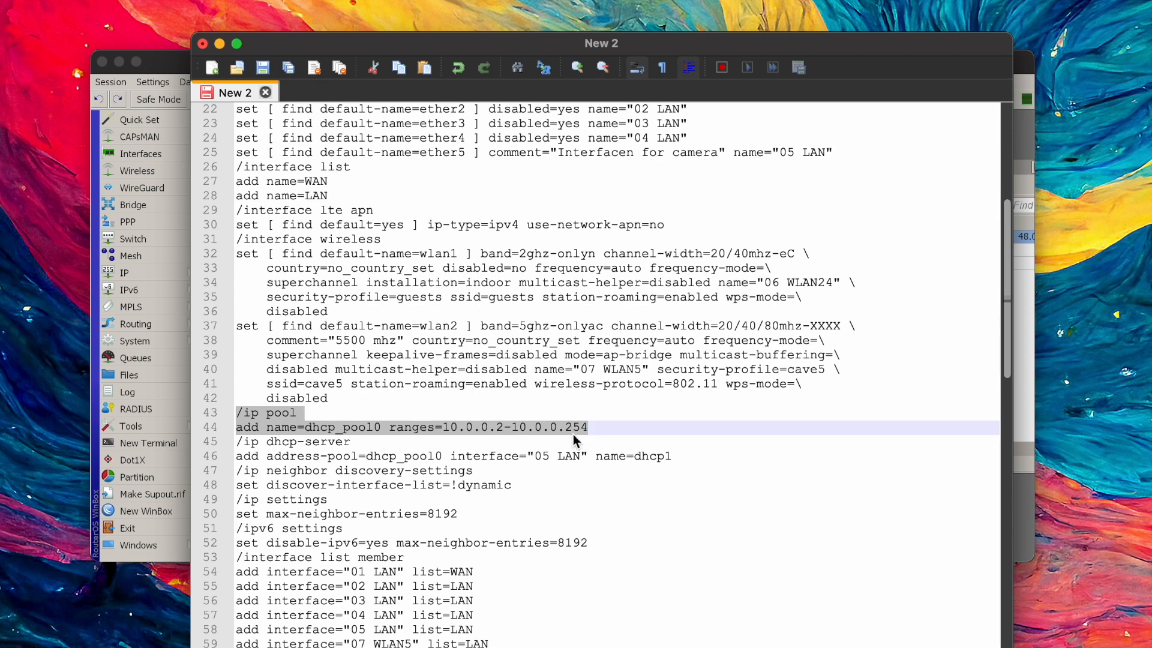
click(263, 442)
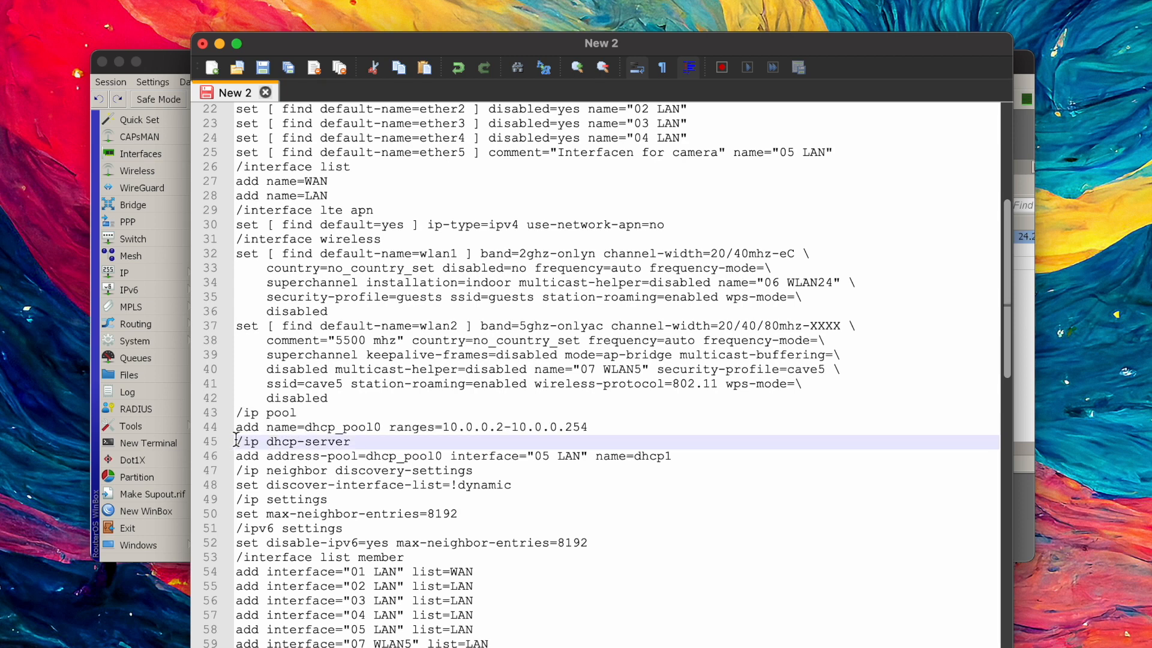
drag(237, 443, 680, 458)
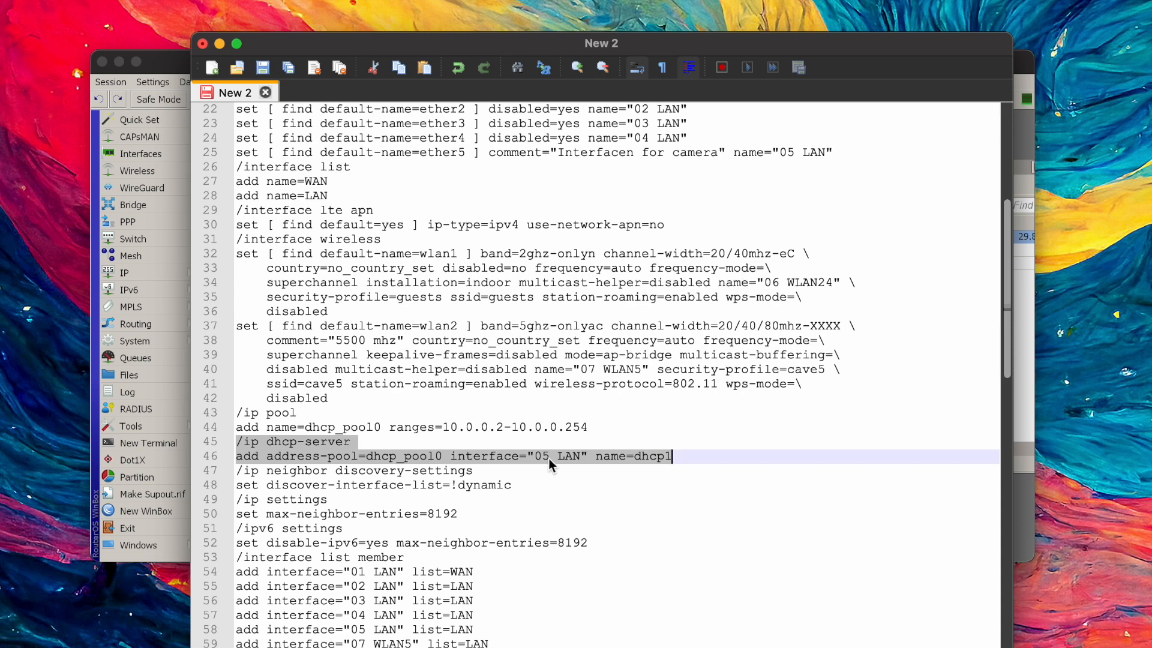
click(502, 426)
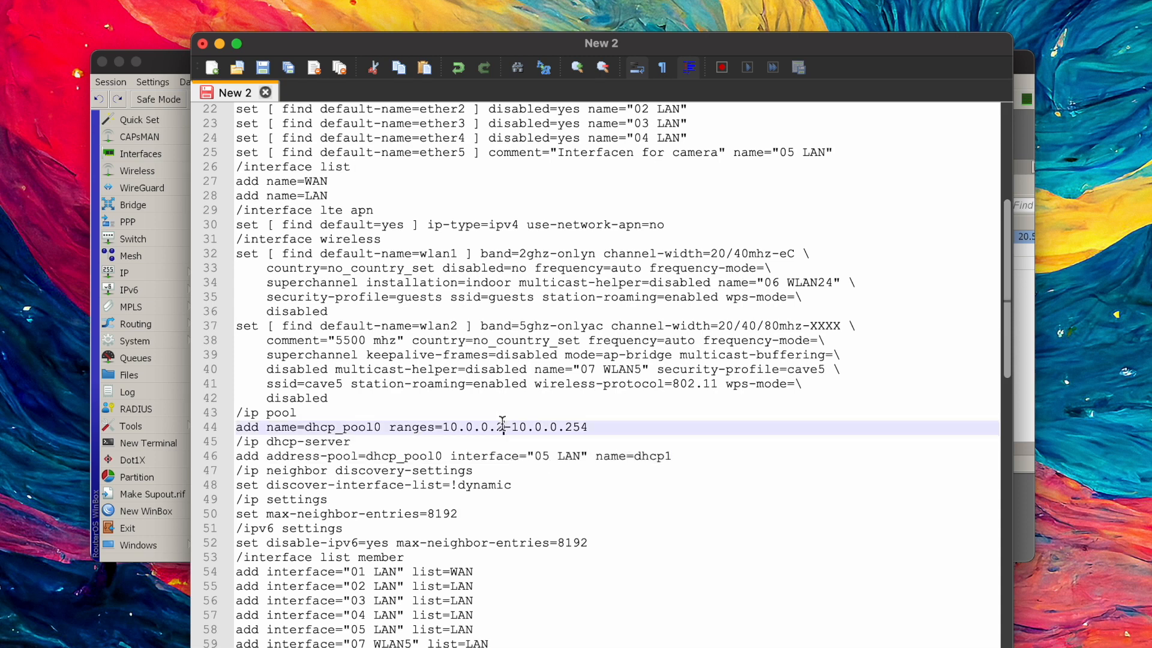
drag(594, 426, 445, 430)
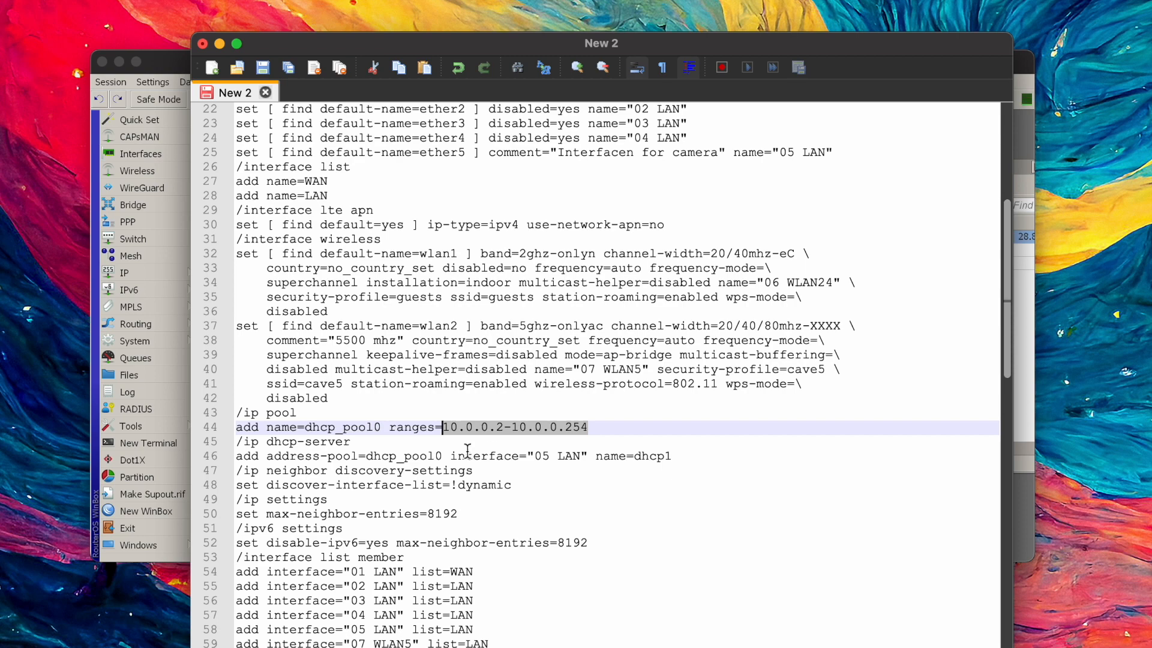
- Highlight the masquerade rule under /ip firewall nat, its source address 10.0.0.0/24, and the DHCP client line for 06 WLAN24
scroll(447, 446, down, 3)
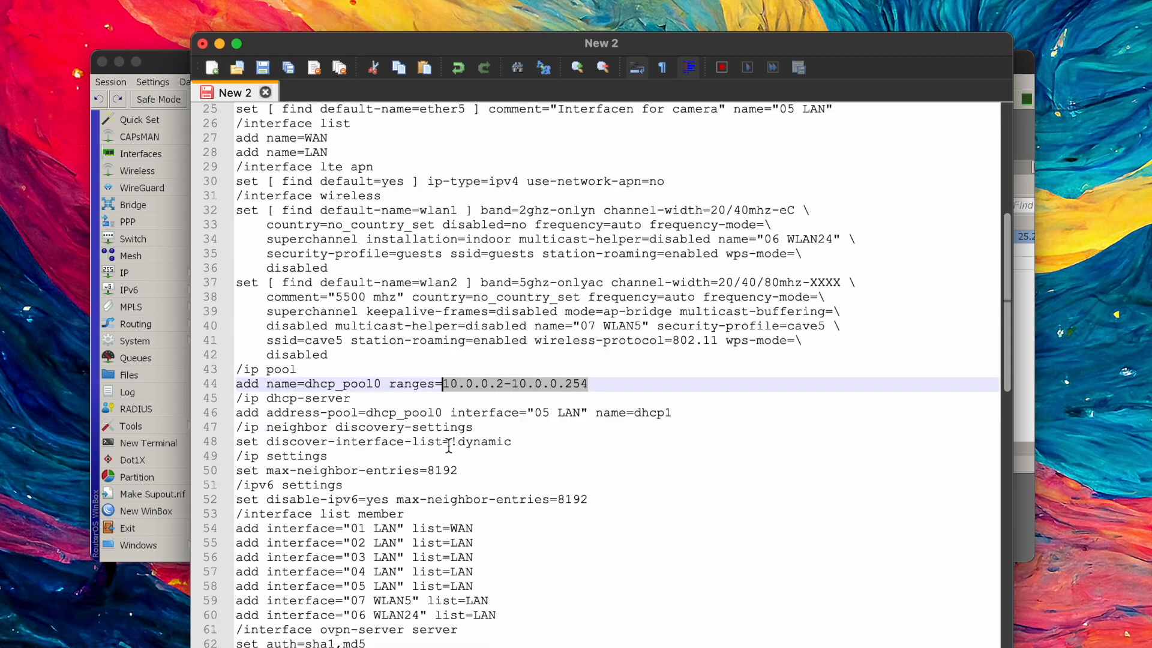
scroll(448, 446, down, 5)
scroll(449, 444, down, 2)
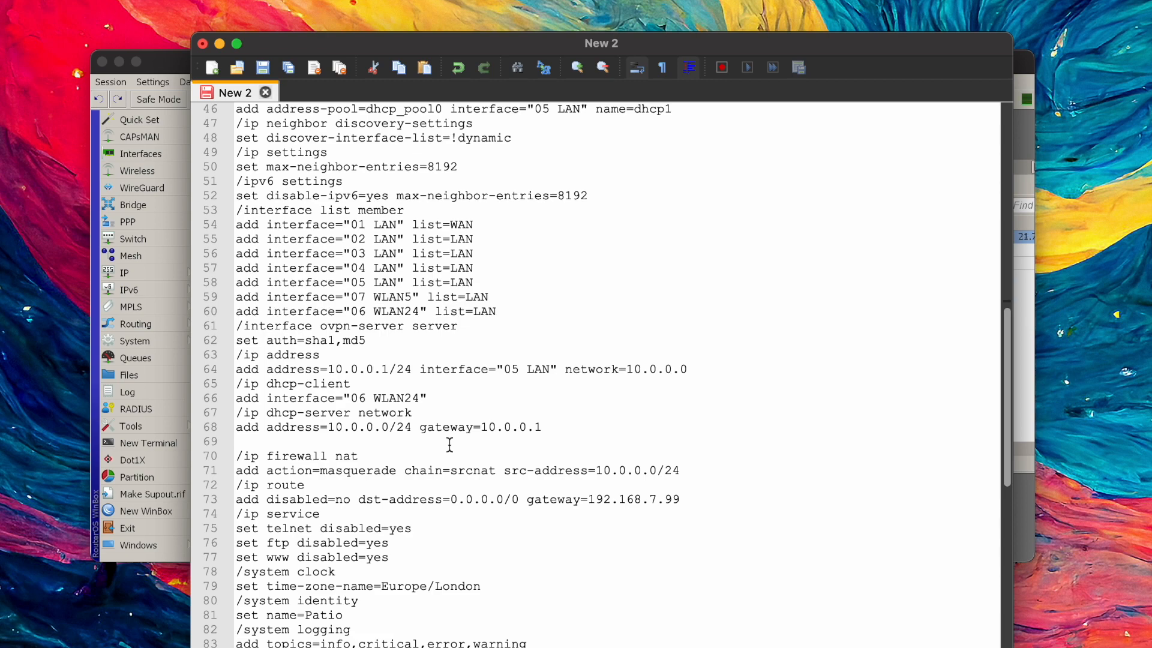
scroll(449, 444, down, 2)
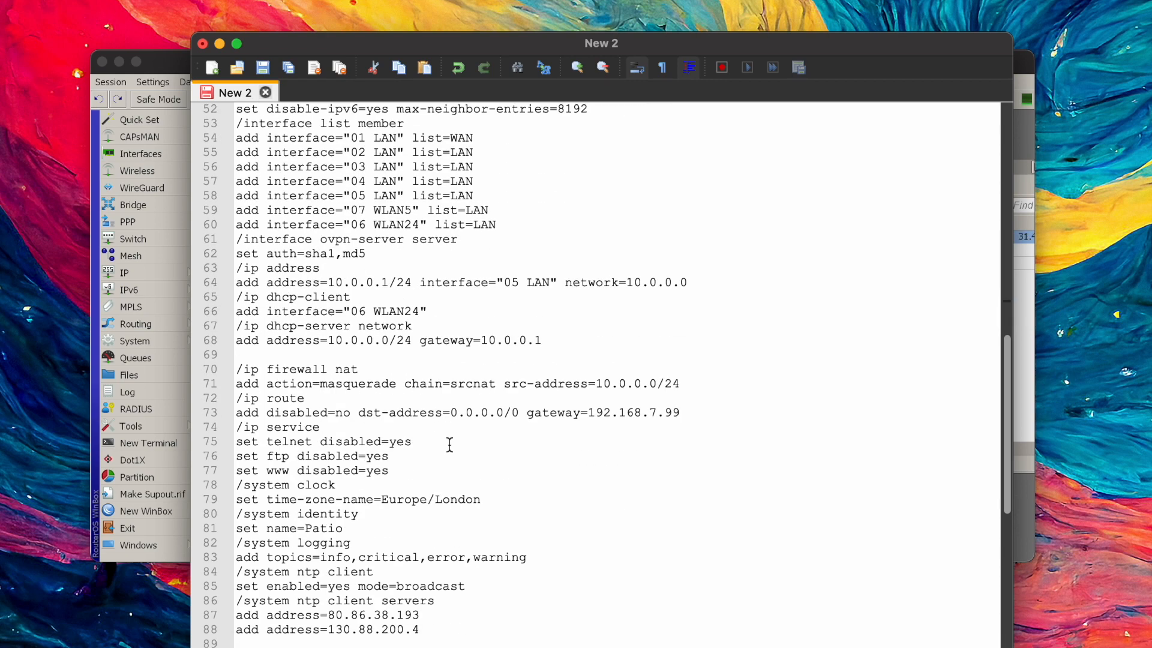
drag(239, 369, 681, 383)
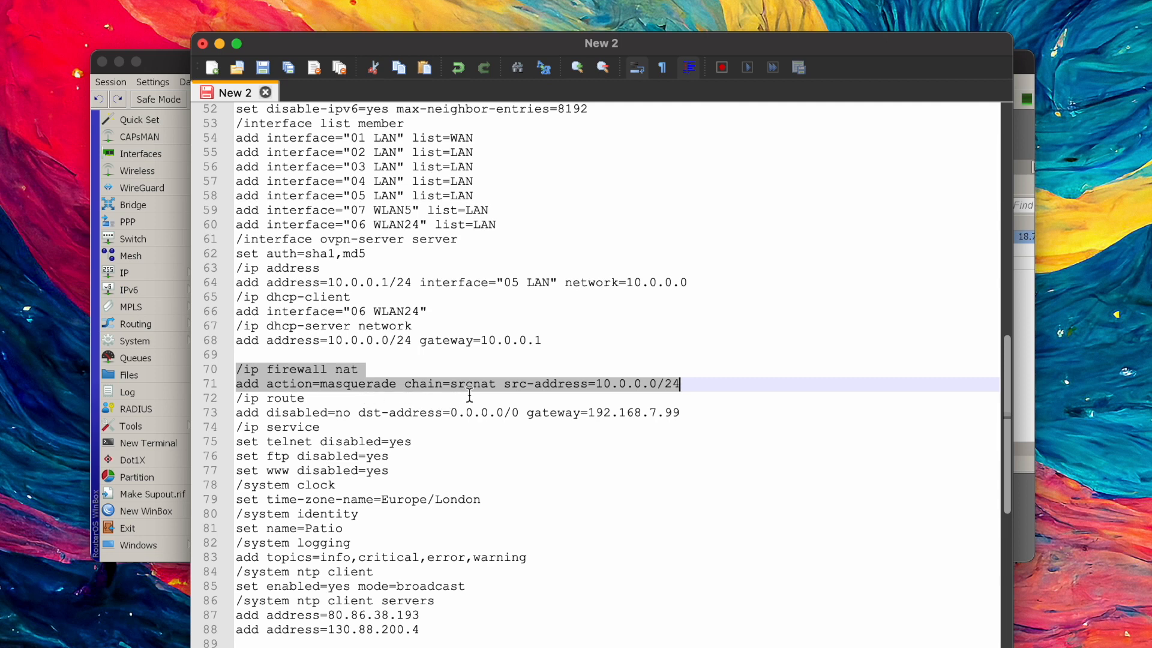
drag(594, 384, 684, 391)
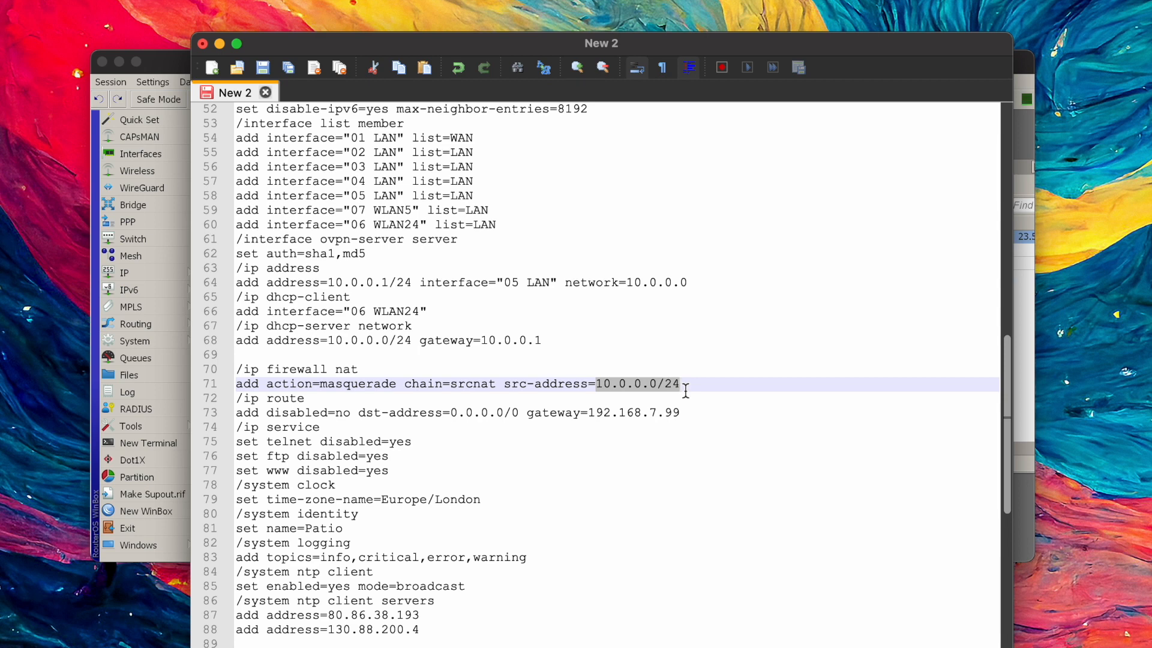
drag(426, 311, 229, 310)
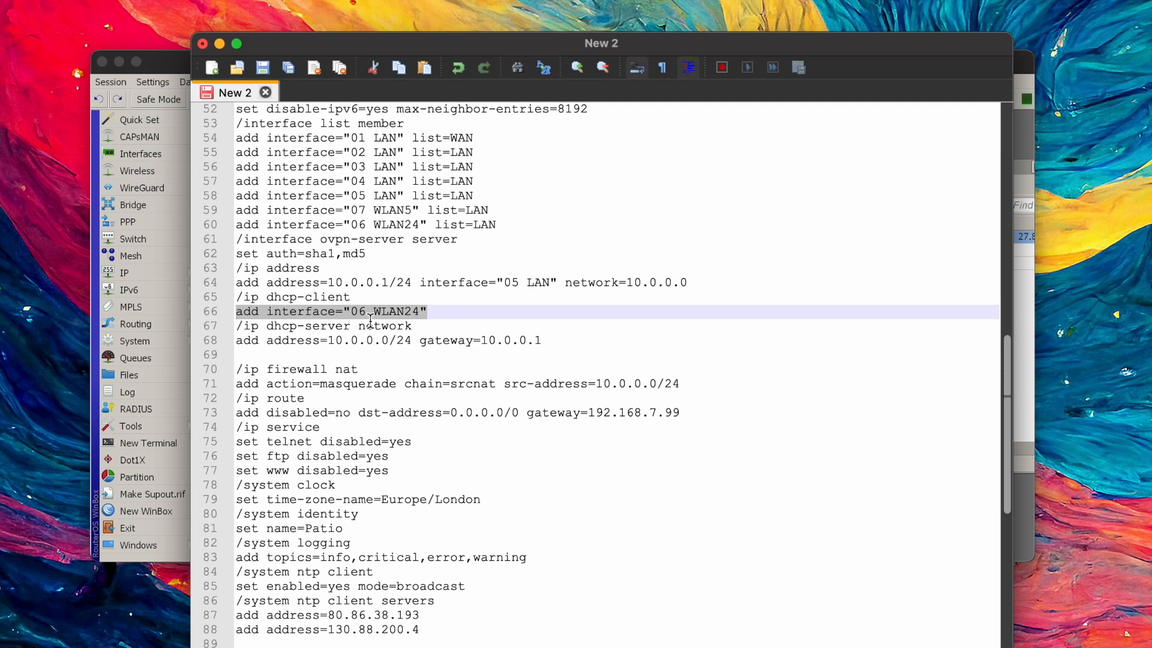
- Switch back to the Patio router's WinBox session and bring its firewall NAT rules into full view
click(157, 64)
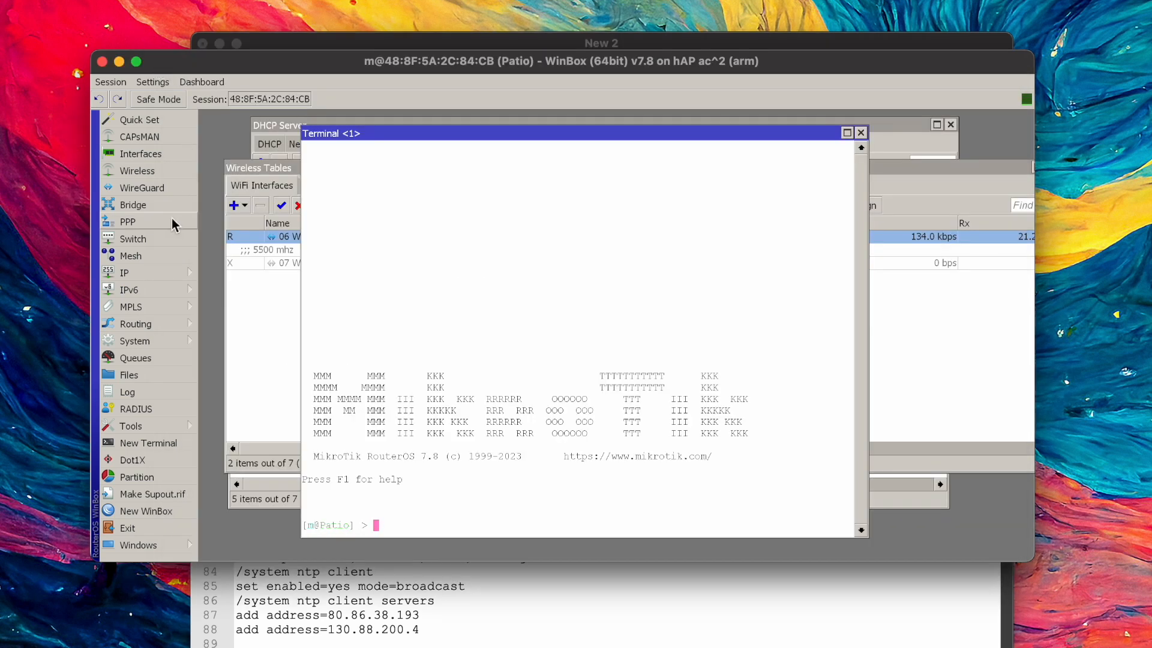
click(142, 275)
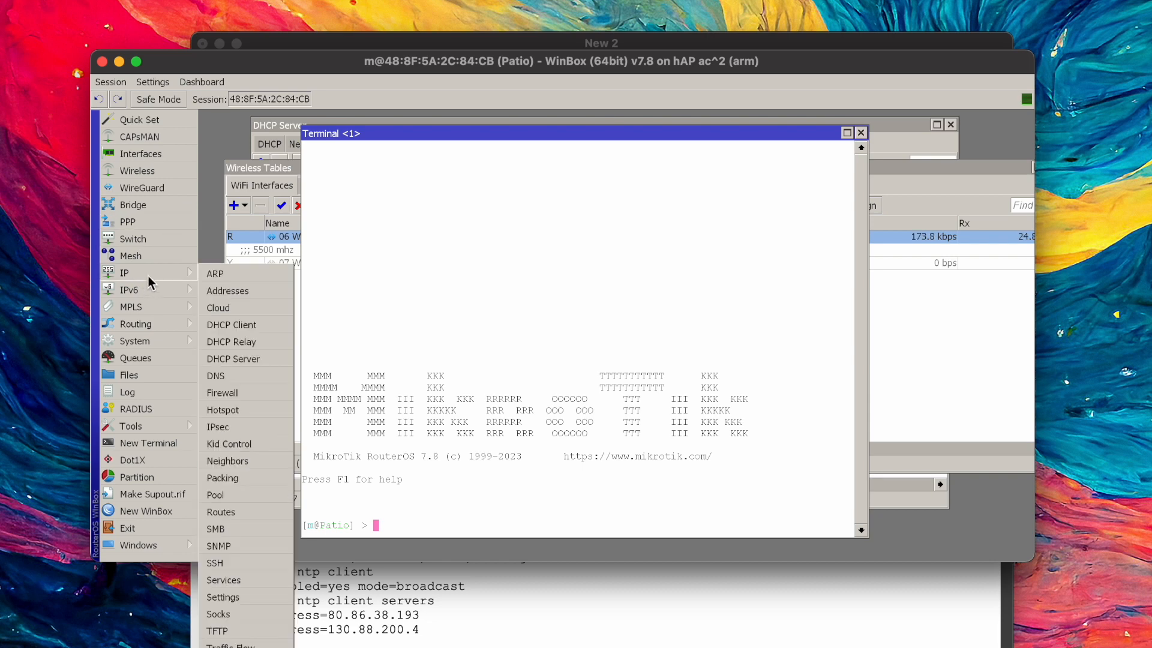
click(229, 394)
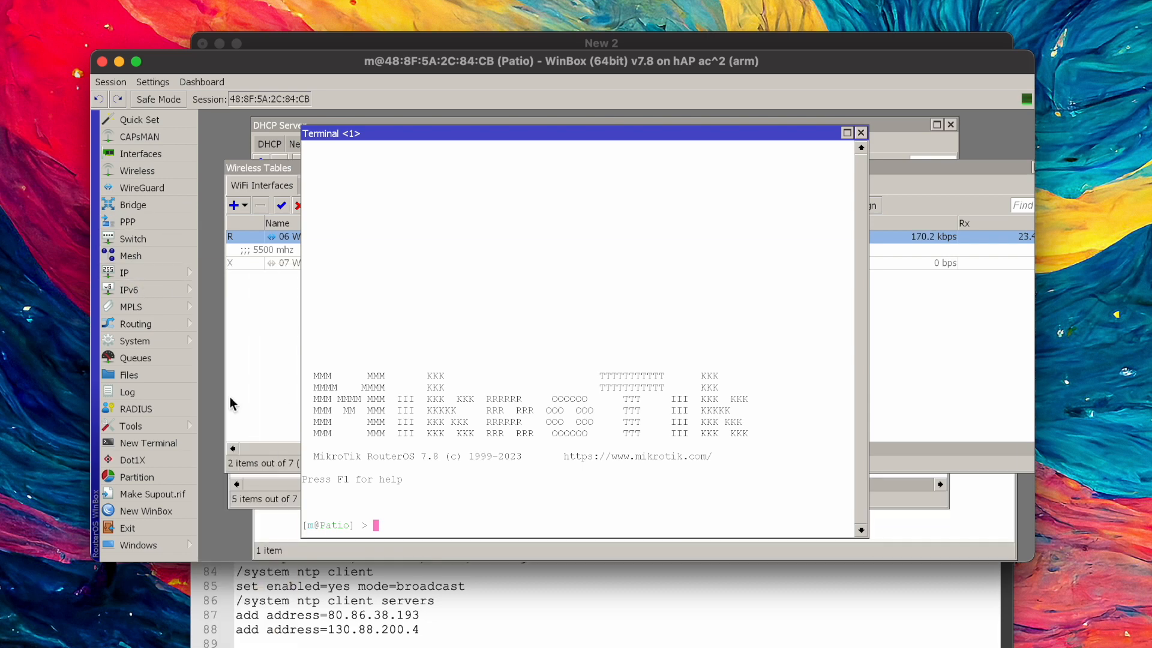
drag(368, 256, 365, 211)
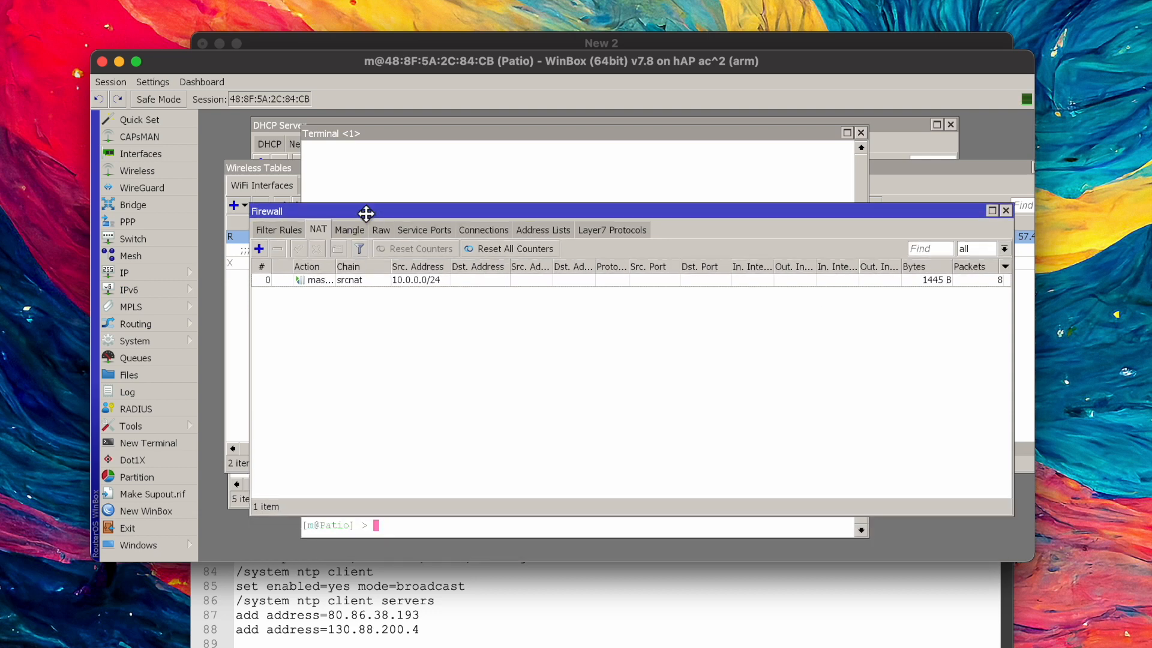
- Look through the Patio router's firewall Mangle and Raw rules, and return to its NAT rules
click(315, 230)
click(346, 231)
click(378, 231)
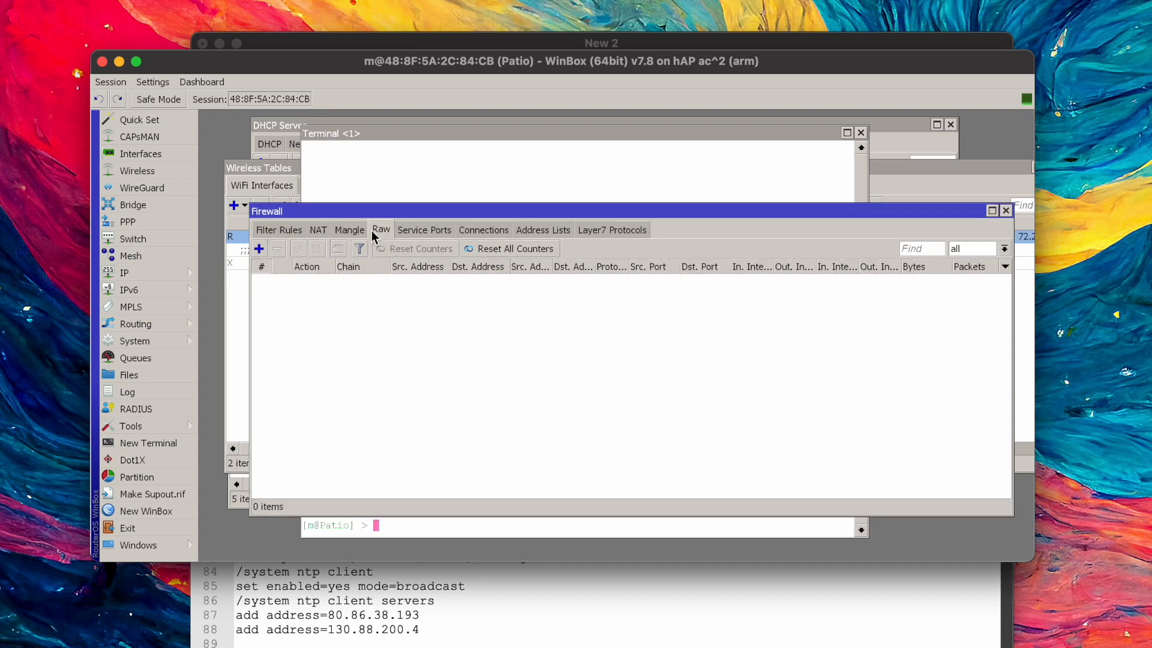
click(319, 229)
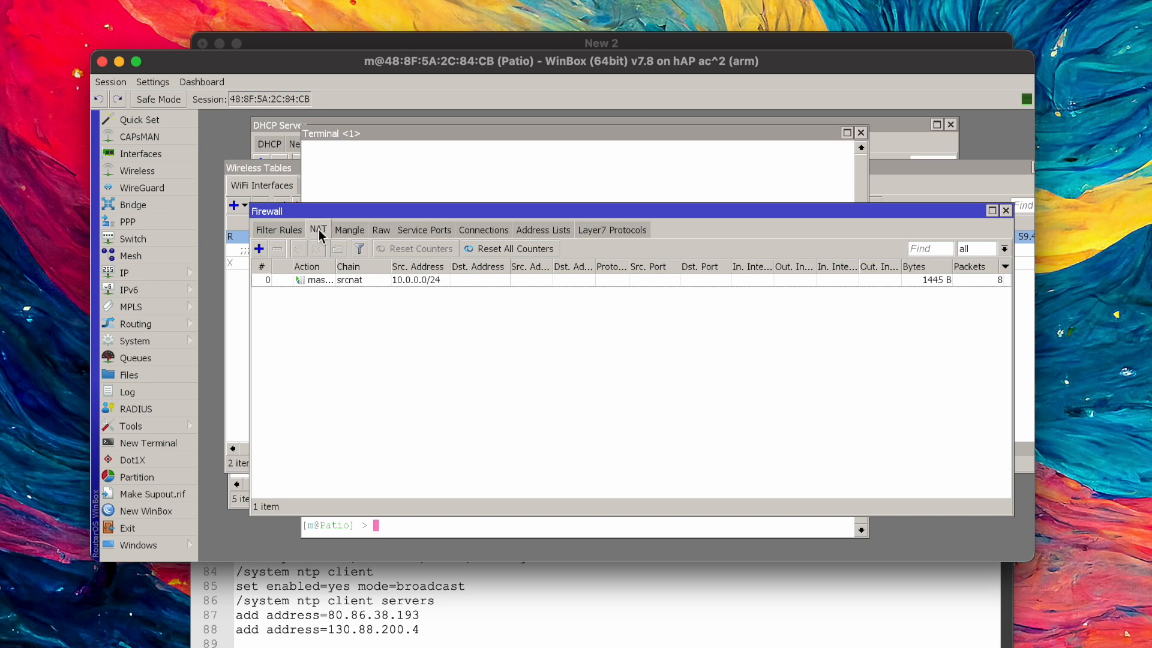
- Examine the general, advanced and action settings of the masquerade rule for 10.0.0.0/24, and close it without changes
double_click(318, 283)
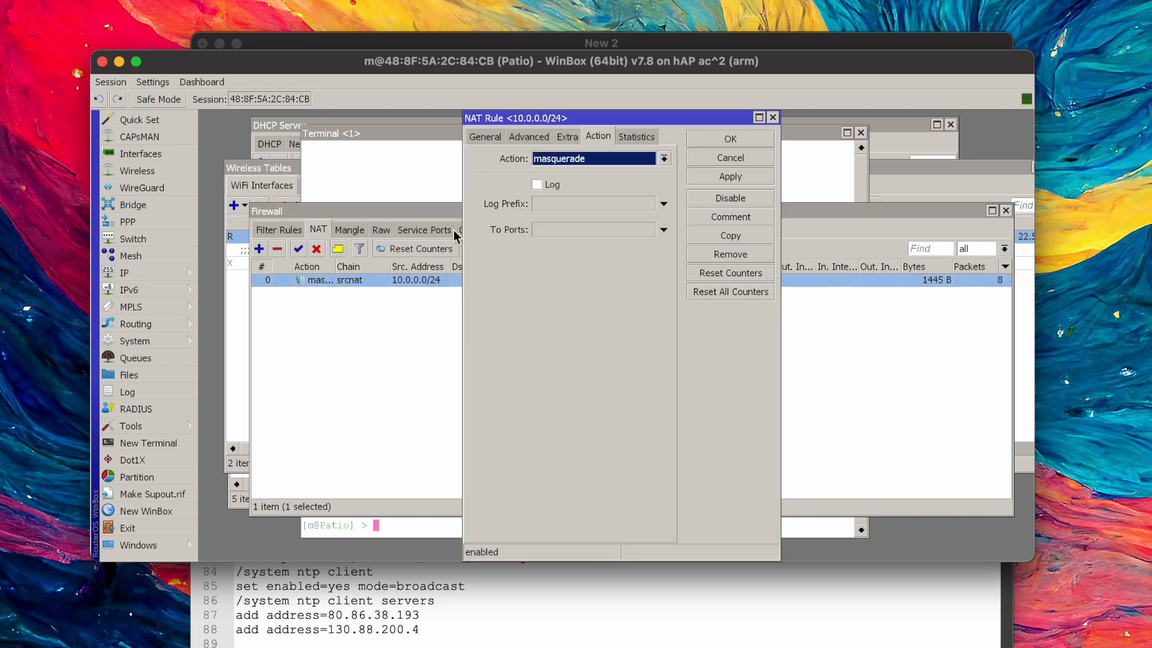
click(477, 143)
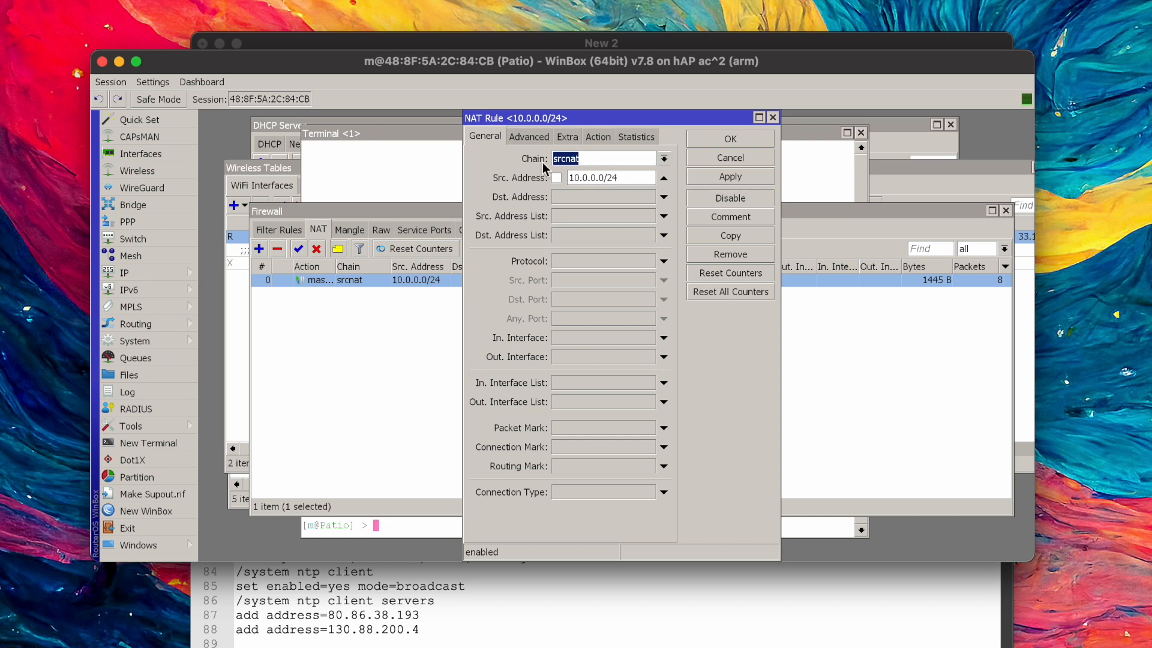
click(526, 137)
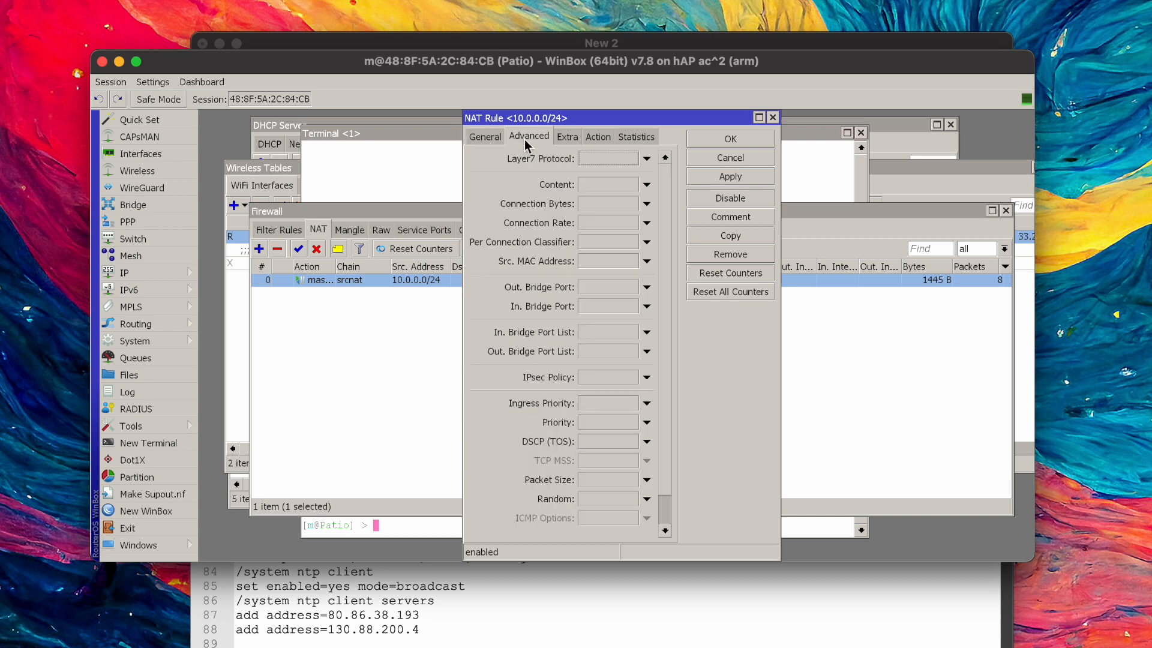
click(597, 137)
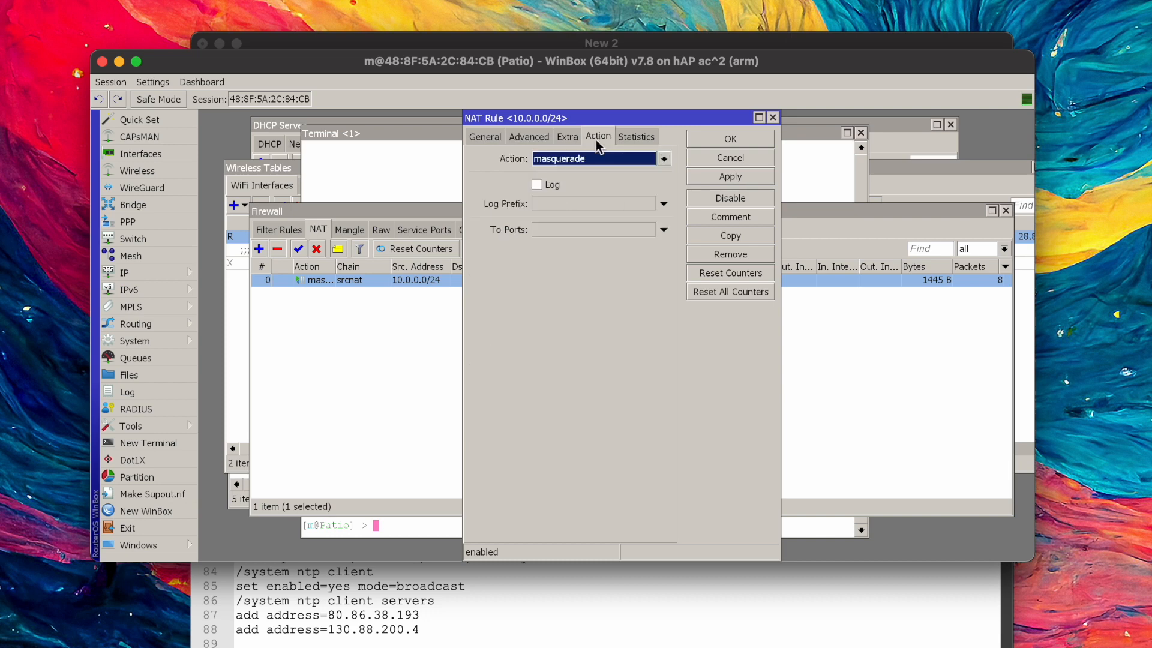
click(693, 158)
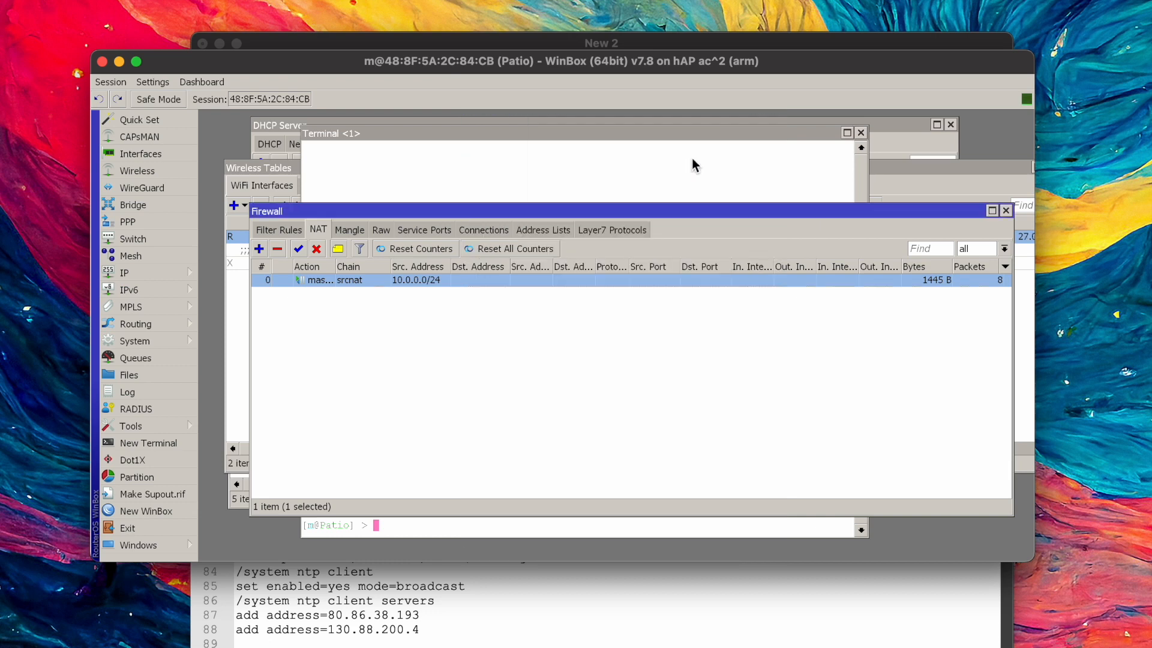
- Bring the Patio router's list of WiFi interfaces to the front
click(245, 174)
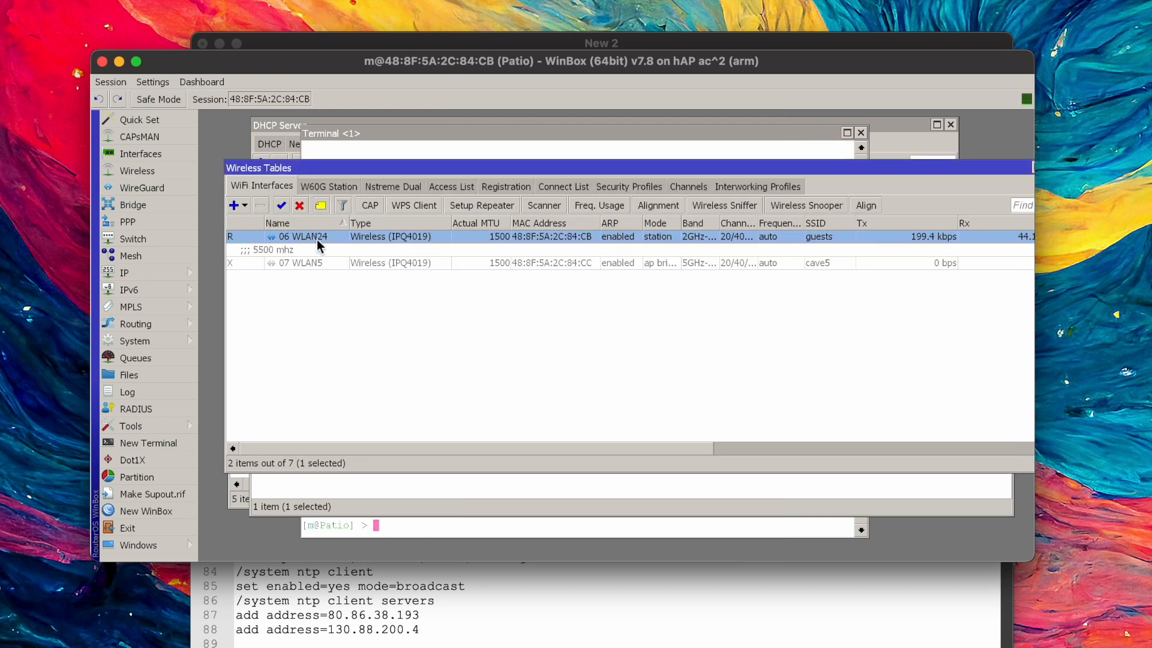